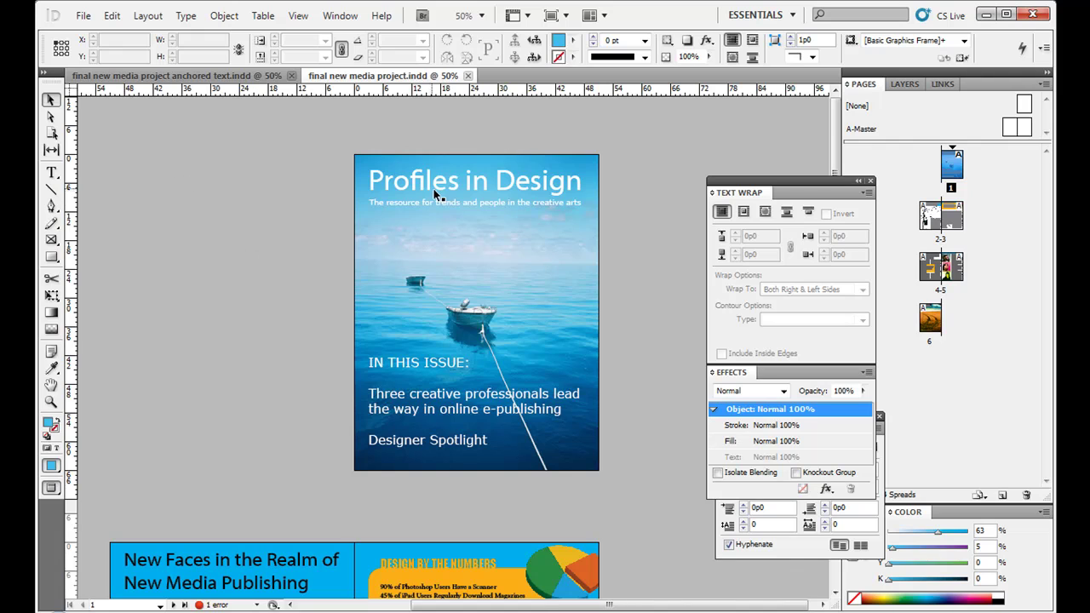
# Look over the magazine layout from the front cover through the inside spreads at 75% zoom, ending back on the cover
pyautogui.hotkey('ctrl', '=')
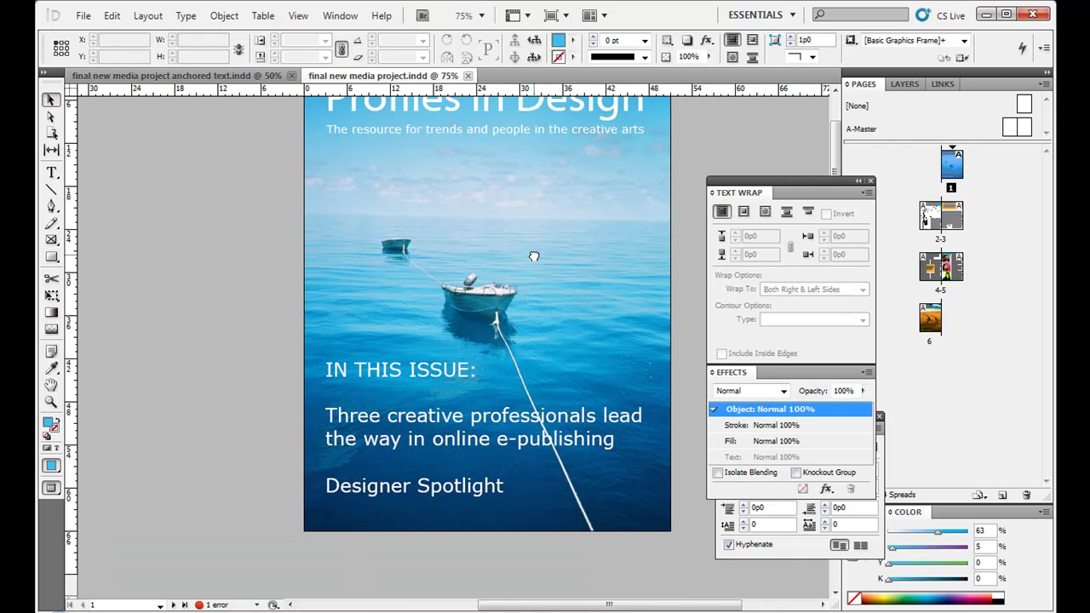
pyautogui.moveTo(534, 257); pyautogui.dragTo(505, 287)
pyautogui.moveTo(407, 437); pyautogui.dragTo(541, 126)
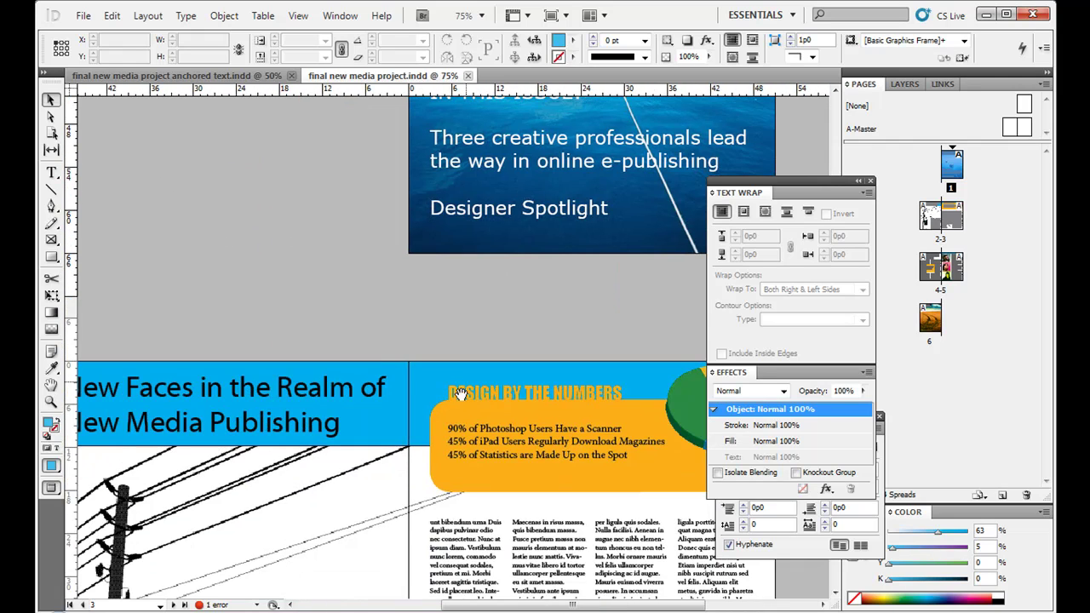
pyautogui.scroll(-8, 458, 394)
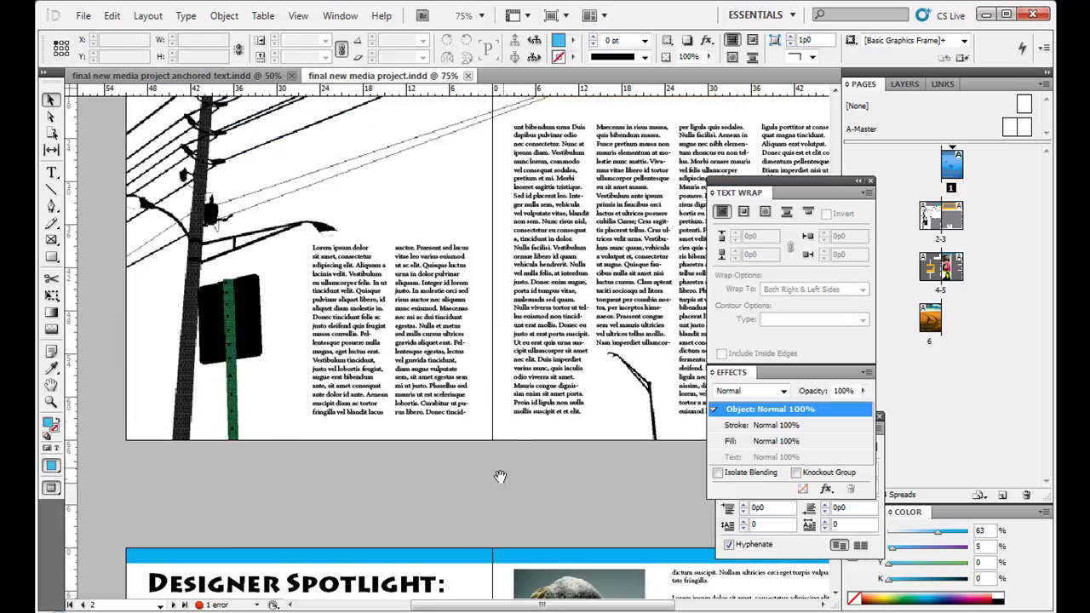
pyautogui.moveTo(500, 475); pyautogui.dragTo(508, 224)
pyautogui.moveTo(509, 503)
pyautogui.mouseDown()
pyautogui.moveTo(508, 327)
pyautogui.moveTo(589, 188)
pyautogui.moveTo(475, 530)
pyautogui.mouseUp()
pyautogui.moveTo(540, 241)
pyautogui.mouseDown()
pyautogui.moveTo(423, 562)
pyautogui.moveTo(552, 488)
pyautogui.moveTo(549, 519)
pyautogui.mouseUp()
pyautogui.moveTo(599, 220)
pyautogui.mouseDown()
pyautogui.moveTo(536, 398)
pyautogui.moveTo(520, 394)
pyautogui.mouseUp()
pyautogui.moveTo(531, 262)
pyautogui.mouseDown()
pyautogui.moveTo(511, 492)
pyautogui.moveTo(467, 500)
pyautogui.mouseUp()
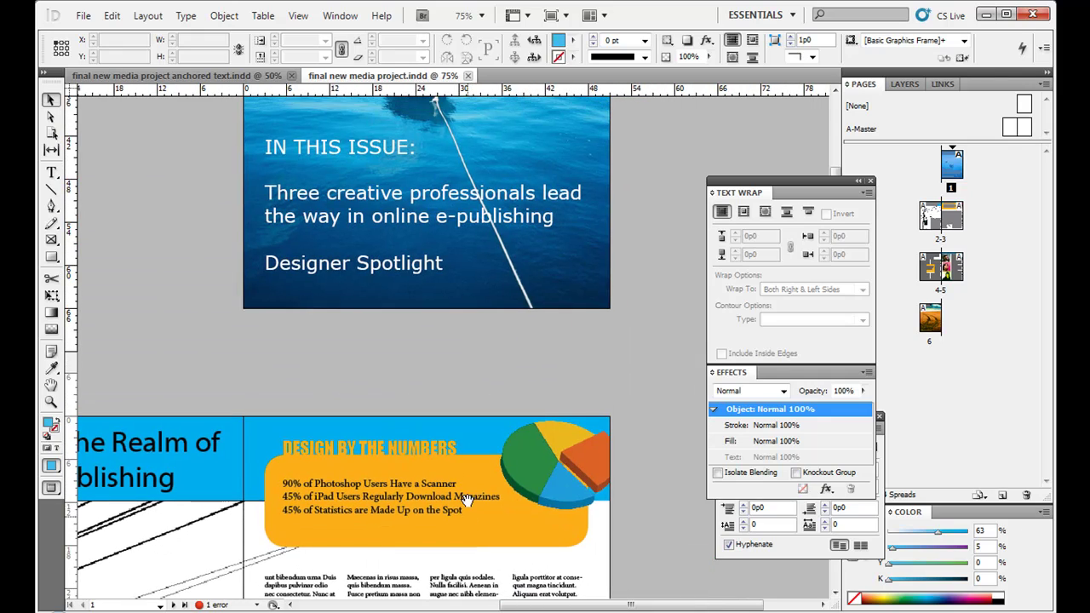
pyautogui.scroll(4, 467, 501)
pyautogui.moveTo(479, 281); pyautogui.dragTo(513, 358)
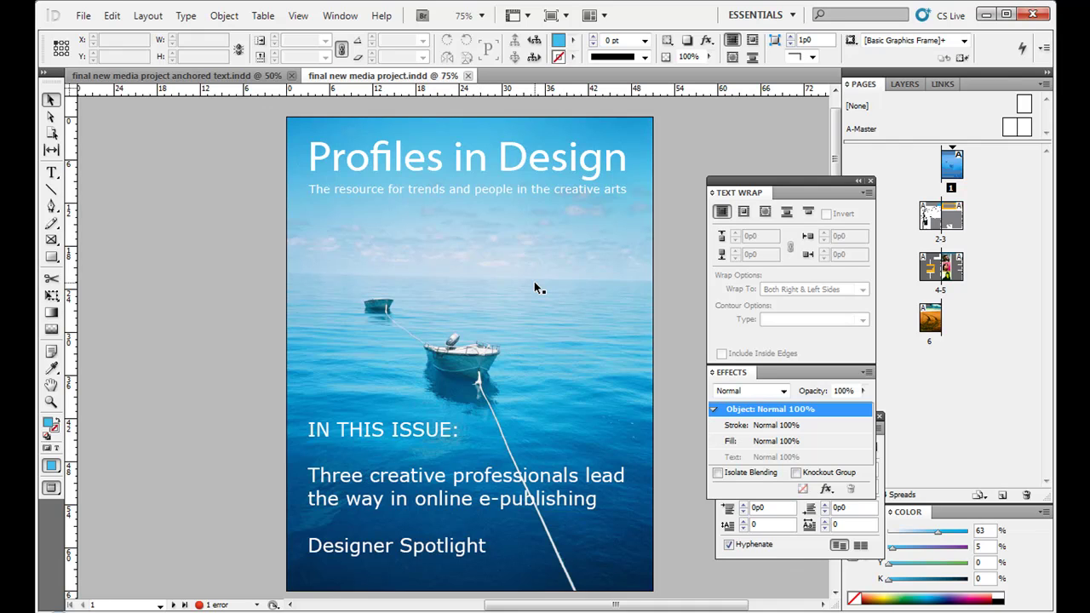
# Select the cover's title text frame and its background photo frame in turn to inspect how the cover is built
pyautogui.click(367, 163)
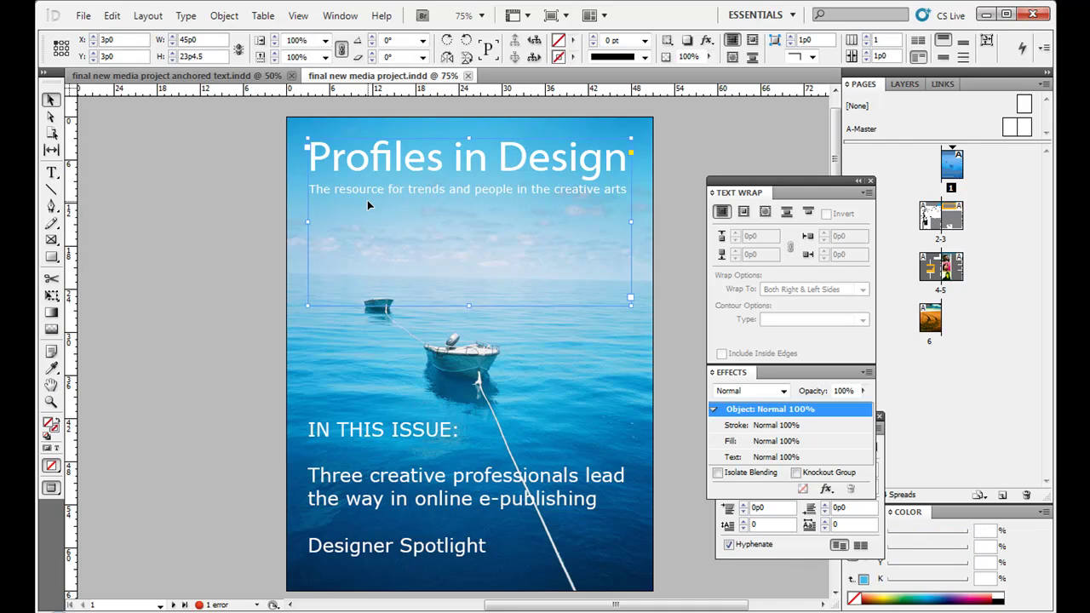
pyautogui.click(298, 267)
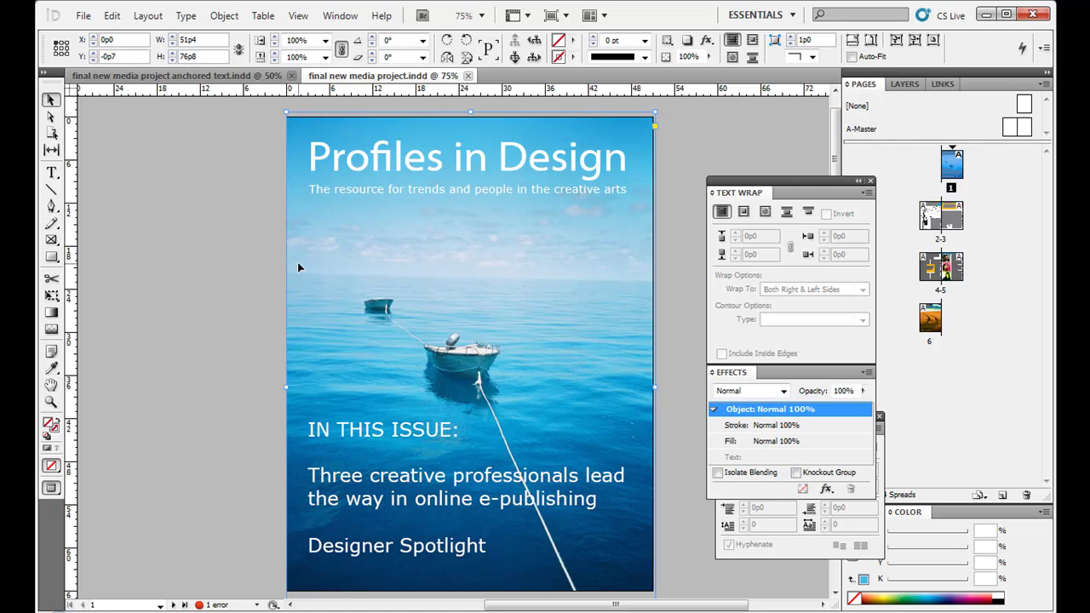
# Set the power-line picture on the pages 2-3 spread to High Quality Display and deselect it
pyautogui.moveTo(351, 469); pyautogui.dragTo(395, 275)
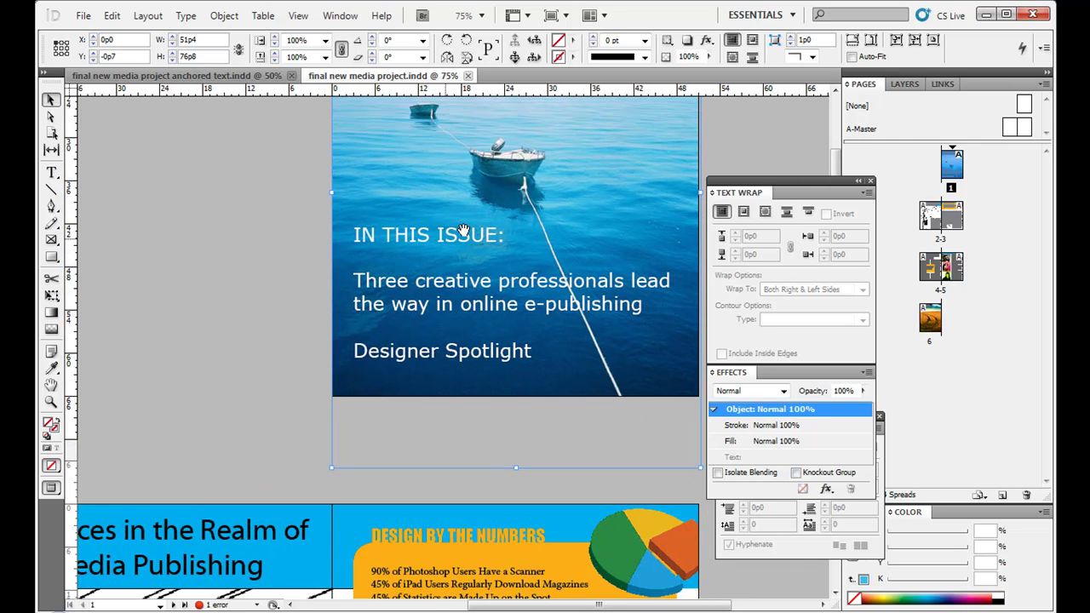
pyautogui.moveTo(383, 395); pyautogui.dragTo(541, 128)
pyautogui.moveTo(399, 434); pyautogui.dragTo(385, 305)
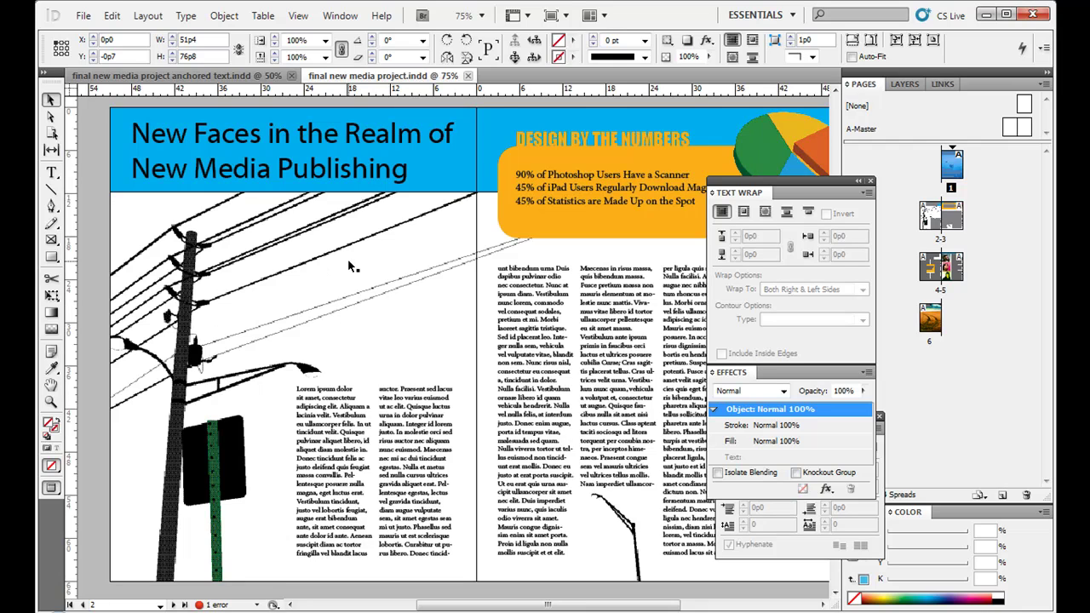
pyautogui.click(281, 284)
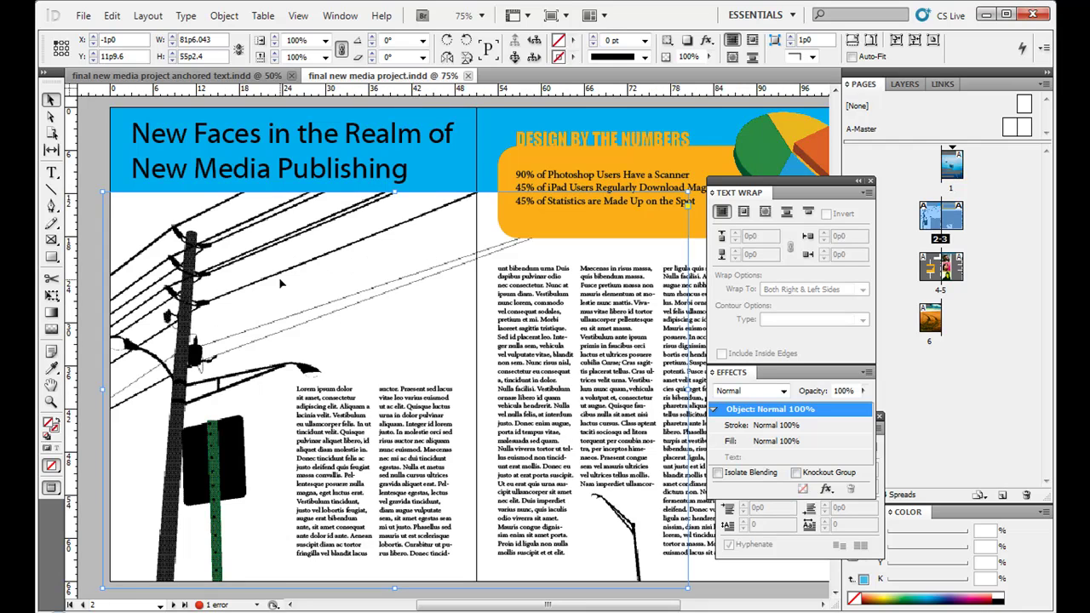
pyautogui.rightClick(280, 284)
pyautogui.moveTo(442, 566)
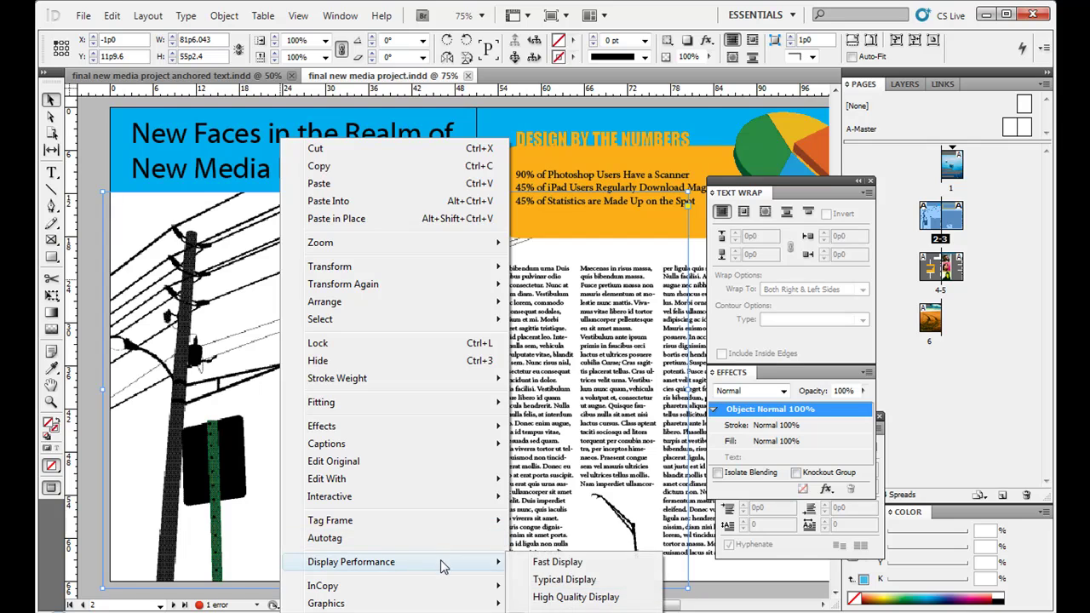
pyautogui.click(555, 597)
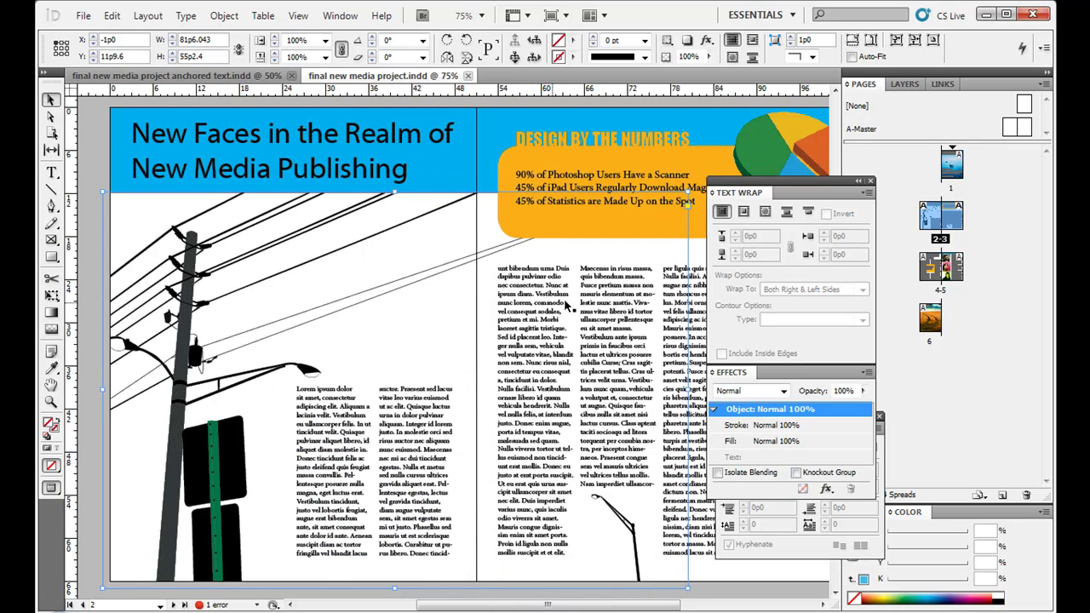
pyautogui.hscroll(3, 571, 306)
pyautogui.click(678, 282)
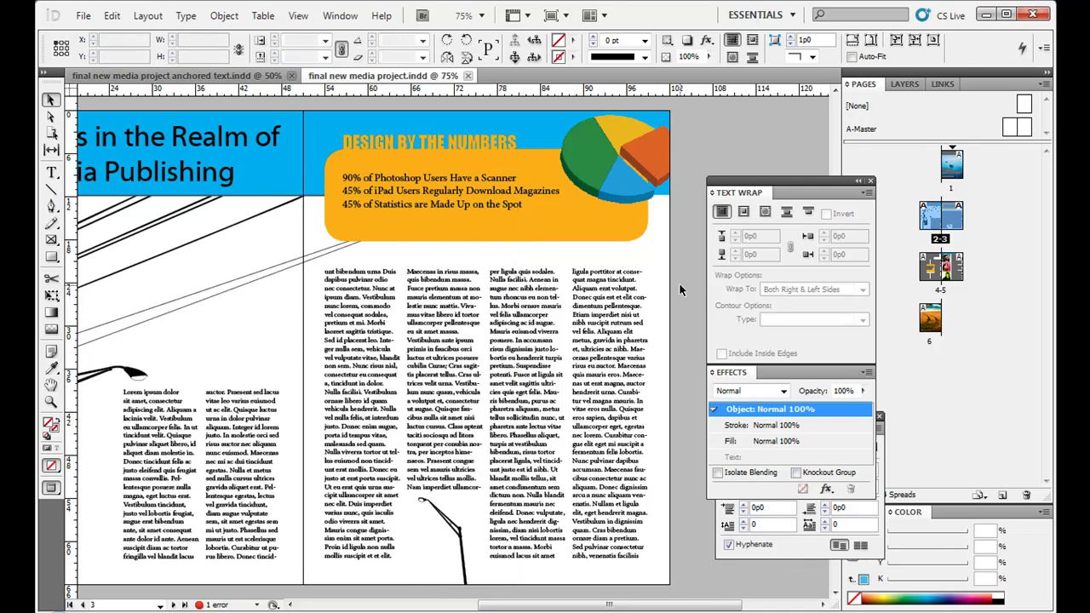
# Examine the text columns and Design by the Numbers box on pages 2-3, and the Designer Spotlight spread on pages 4-5
pyautogui.moveTo(343, 296); pyautogui.dragTo(428, 280)
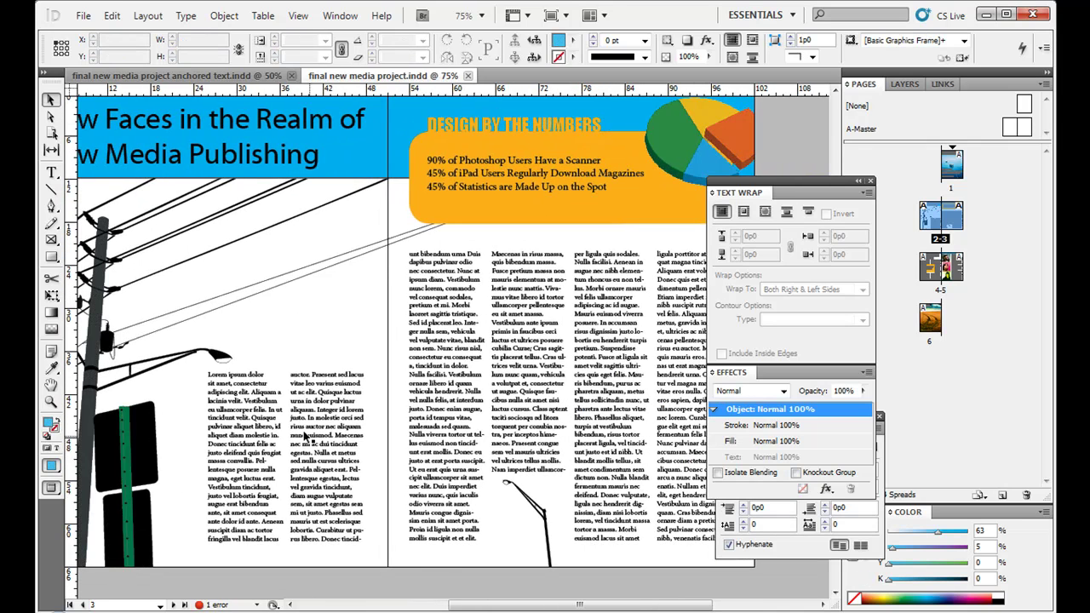
pyautogui.moveTo(282, 352); pyautogui.dragTo(259, 381)
pyautogui.moveTo(506, 217); pyautogui.dragTo(440, 282)
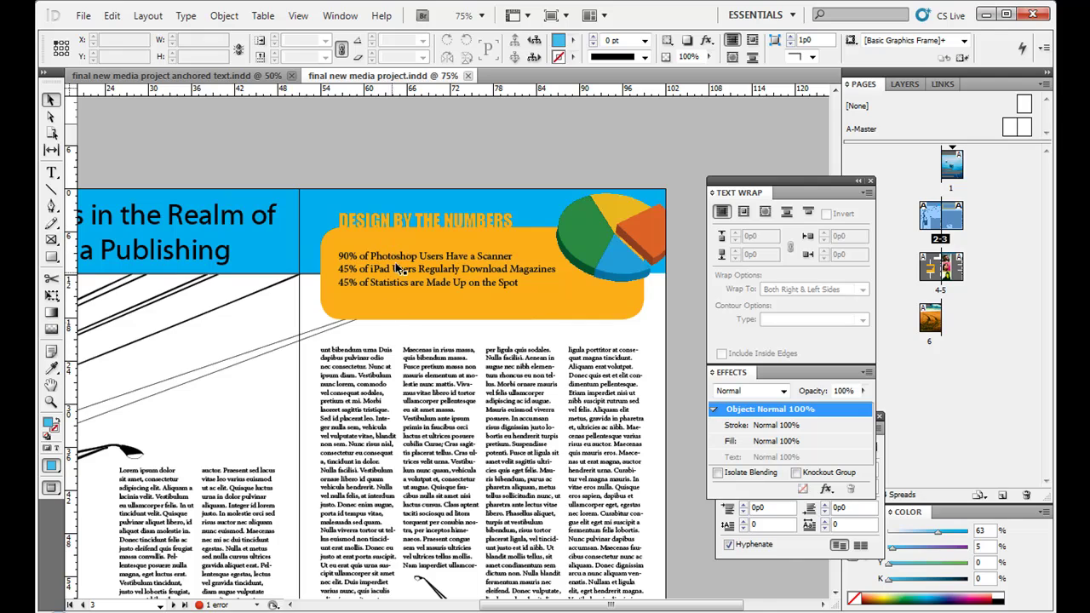
pyautogui.scroll(-5, 393, 439)
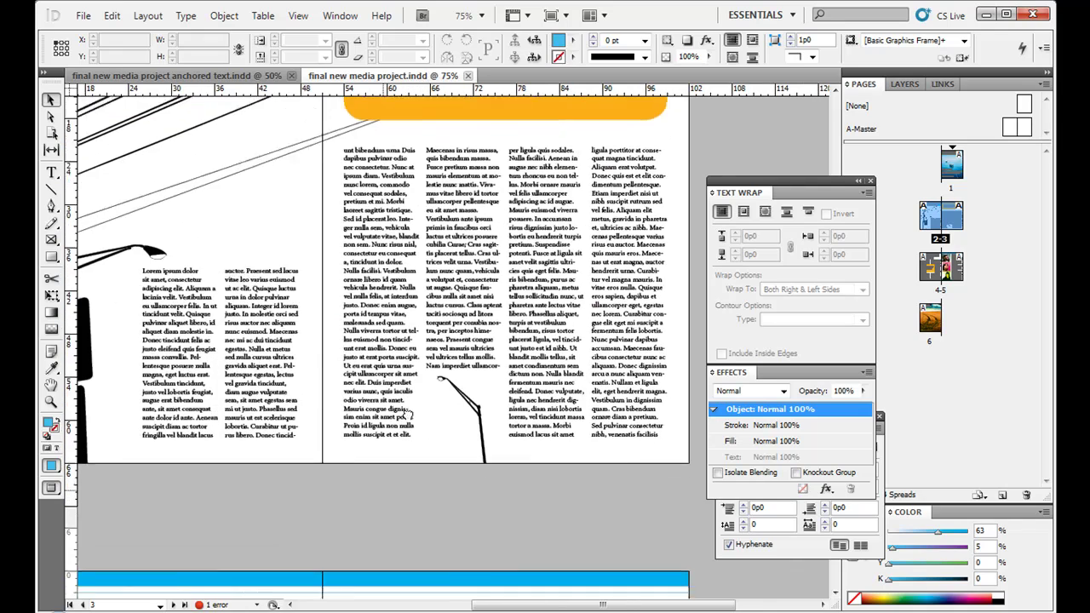
pyautogui.scroll(-8, 408, 415)
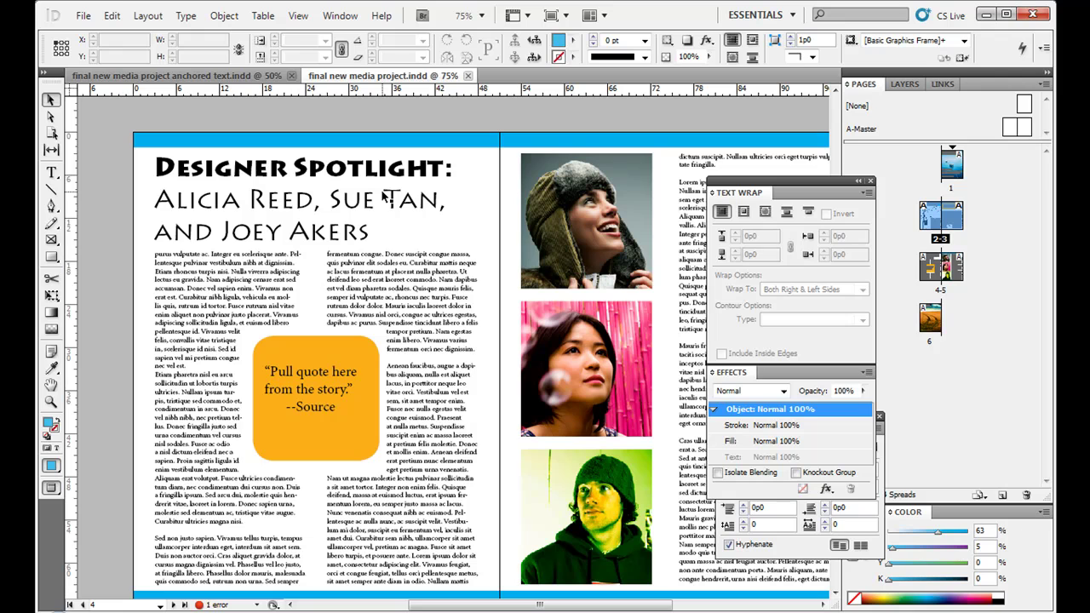
pyautogui.moveTo(326, 309); pyautogui.dragTo(306, 319)
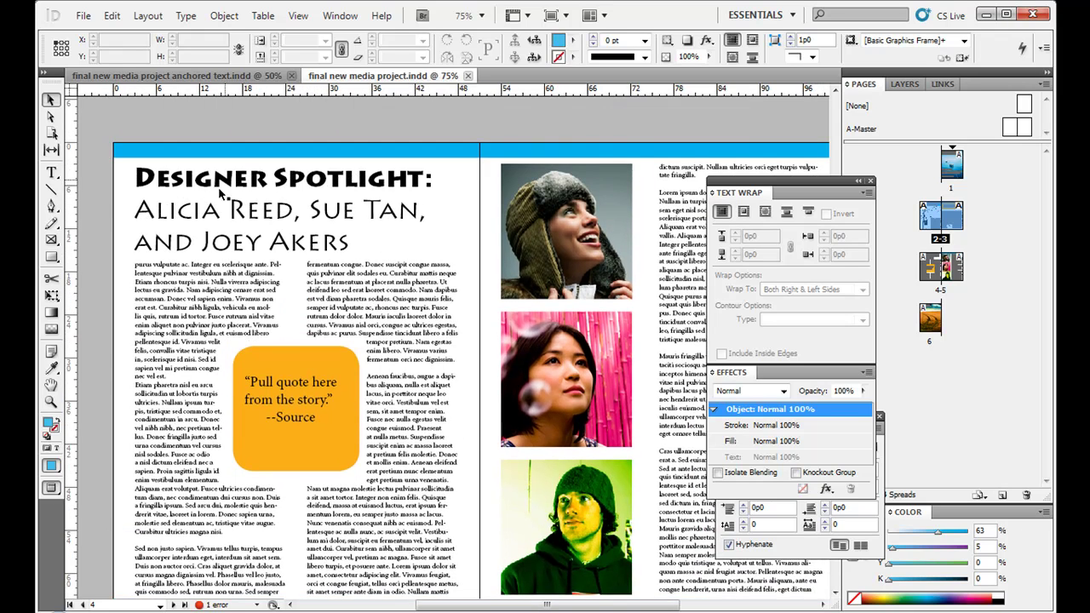
pyautogui.moveTo(445, 349); pyautogui.dragTo(503, 345)
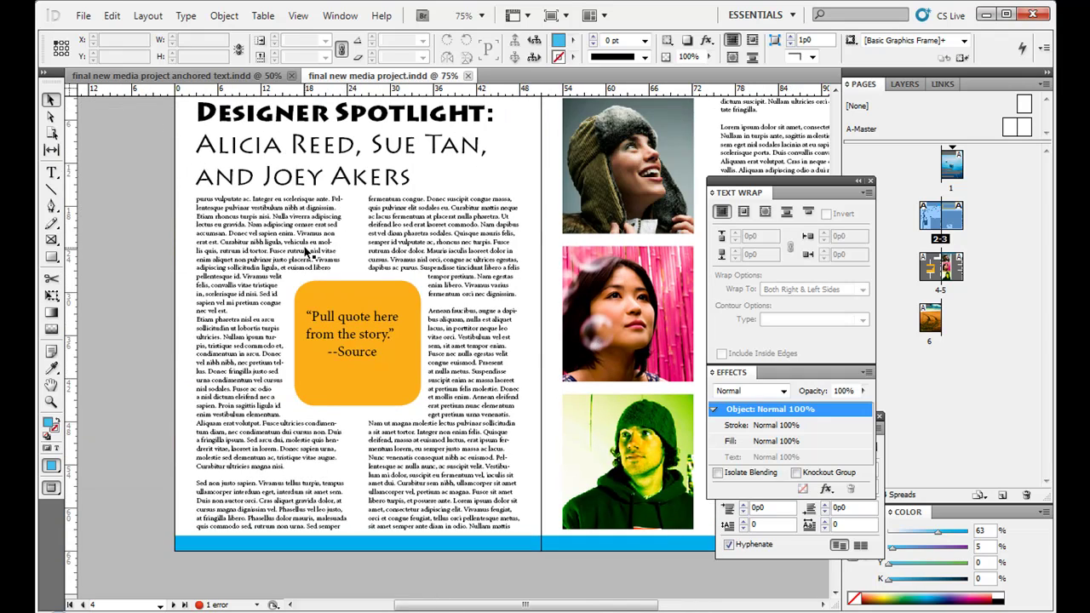
# Show the Designer Spotlight spread in Normal screen mode and check its Margins and Columns settings without changing them
pyautogui.click(54, 489)
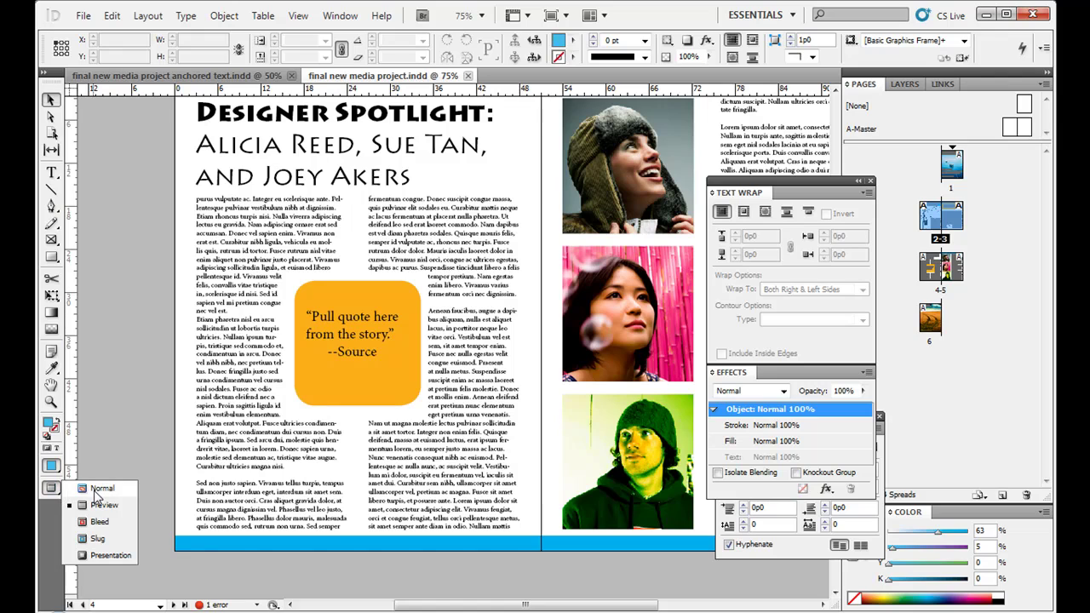
pyautogui.click(98, 490)
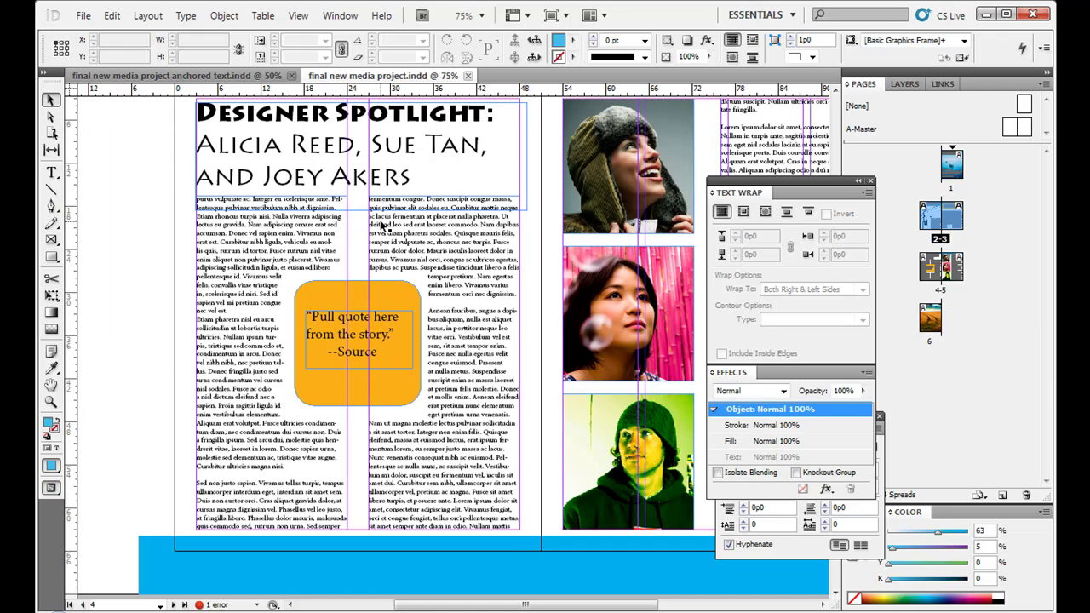
pyautogui.click(150, 15)
pyautogui.click(171, 49)
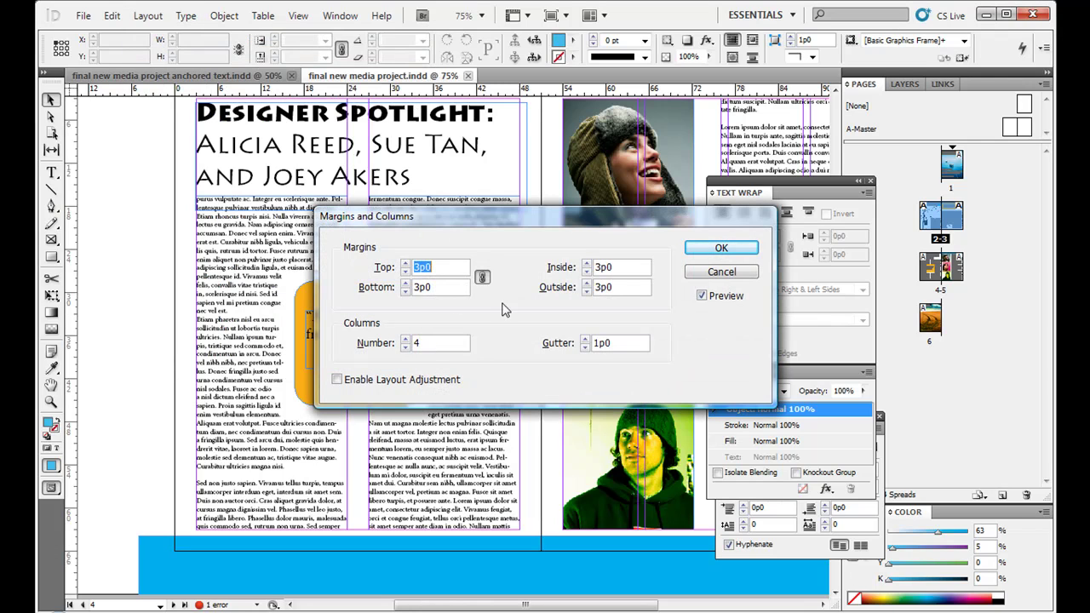
pyautogui.click(721, 272)
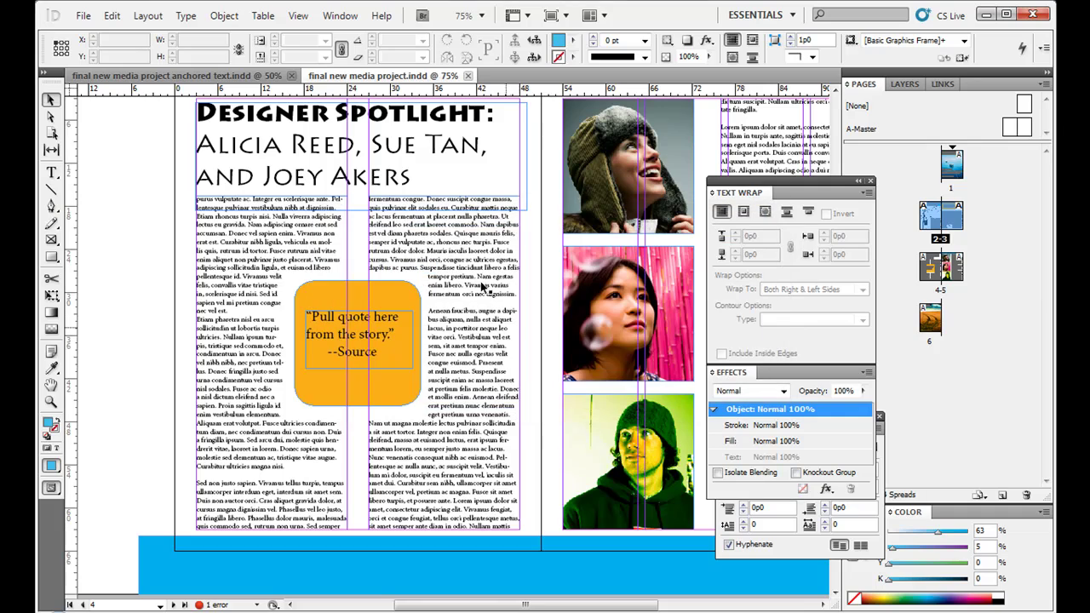
# Check the photos and text on page 5 against the column guides and return the screen mode to Preview
pyautogui.hscroll(6, 375, 332)
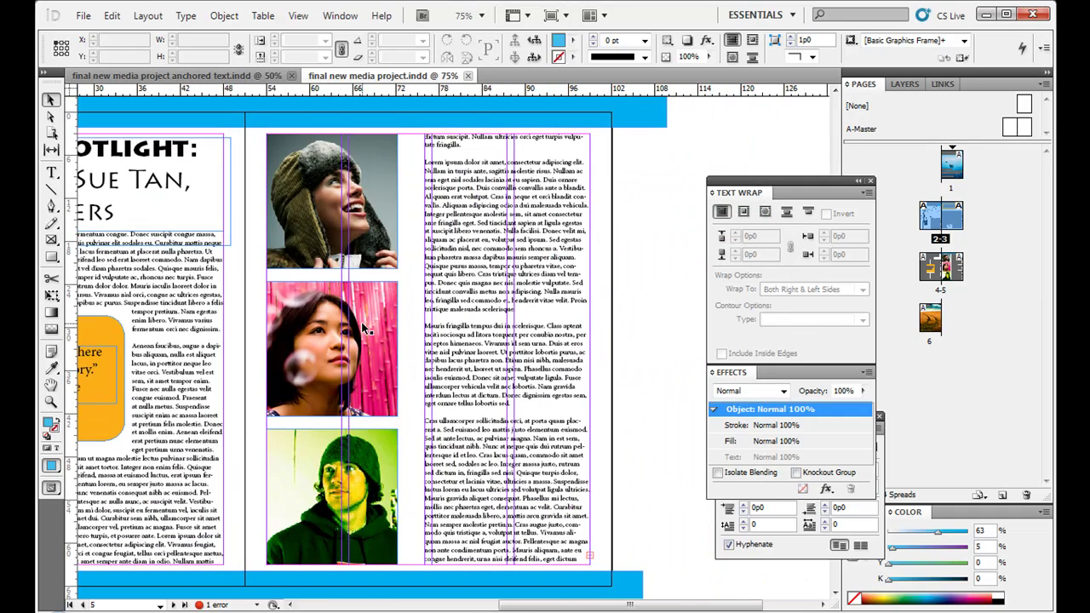
pyautogui.moveTo(51, 490); pyautogui.dragTo(124, 507)
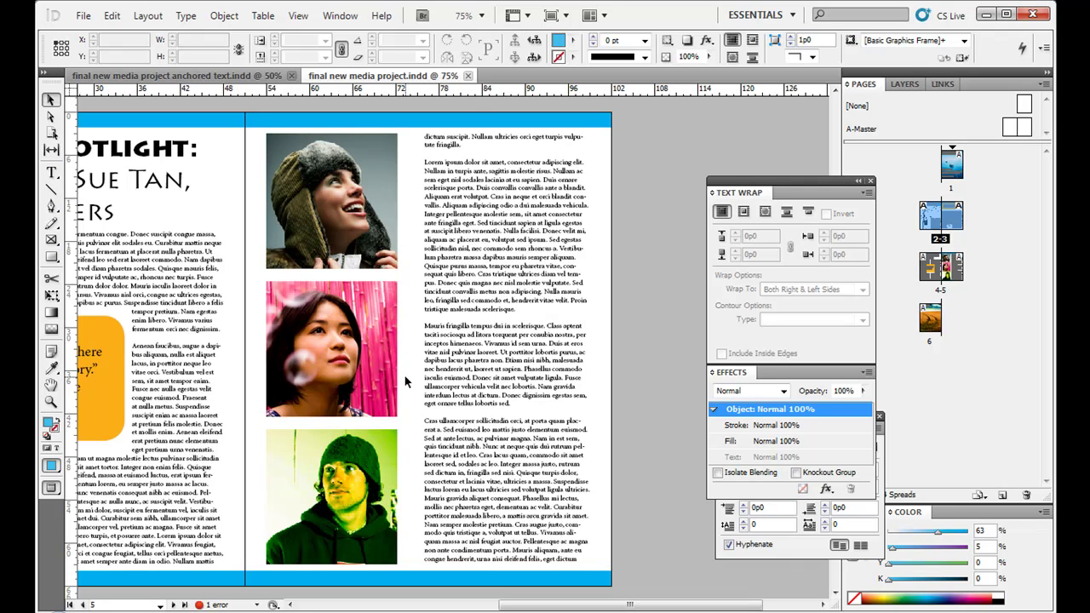
# Review the back cover, front cover and both inside spreads again to compare the overall magazine design
pyautogui.scroll(-10, 405, 382)
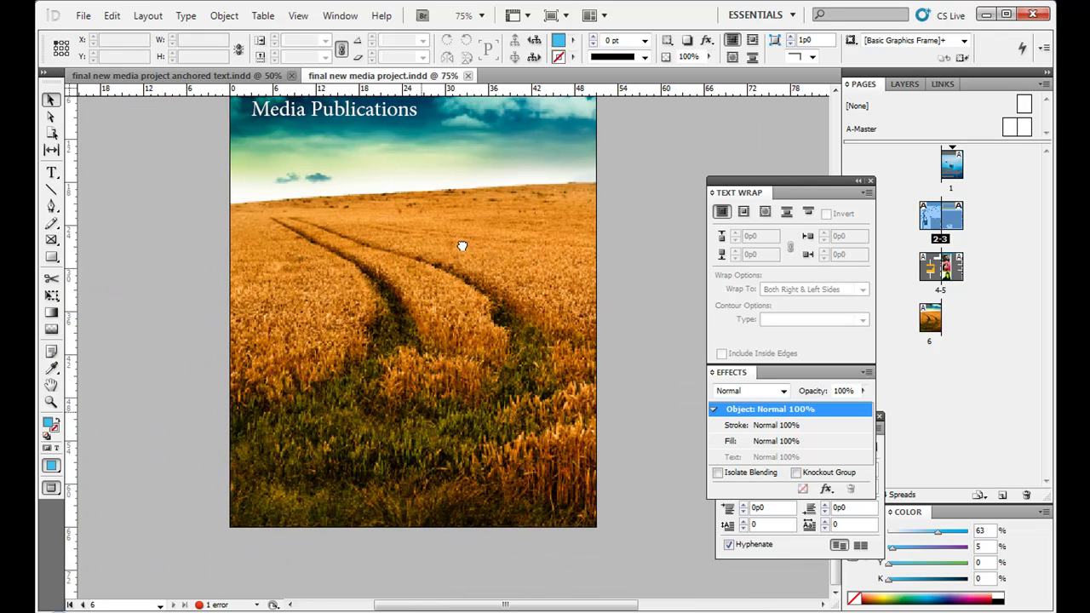
pyautogui.scroll(10, 462, 246)
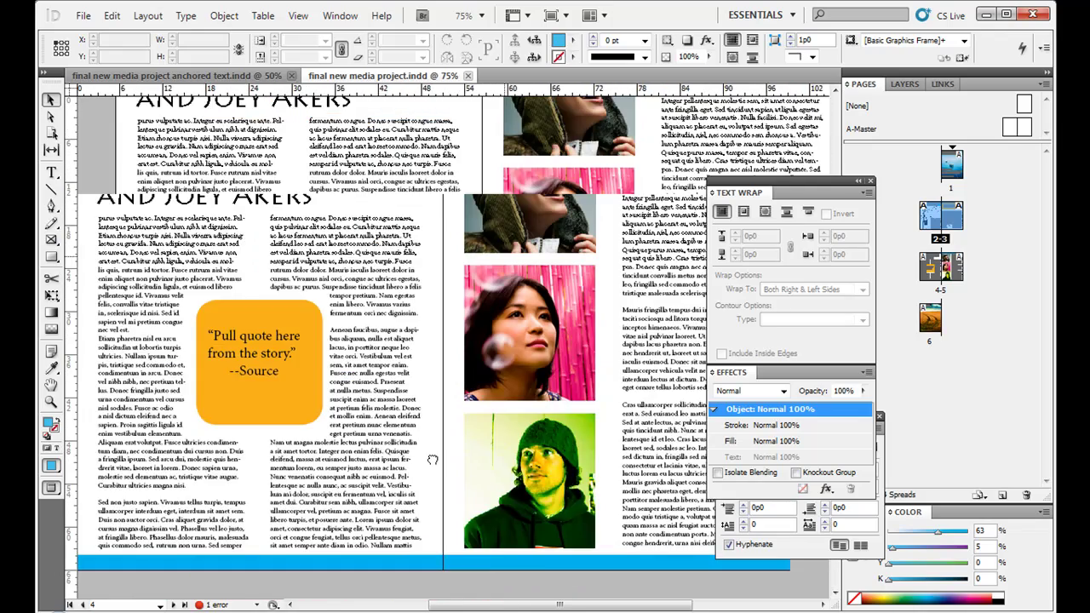
pyautogui.scroll(10, 433, 459)
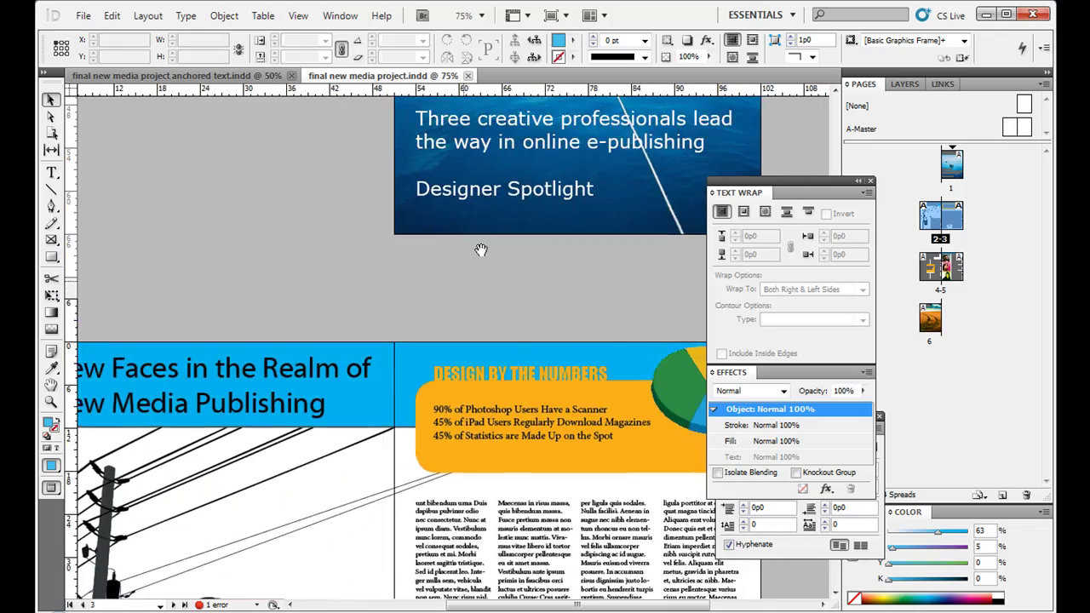
pyautogui.moveTo(481, 250); pyautogui.dragTo(520, 166)
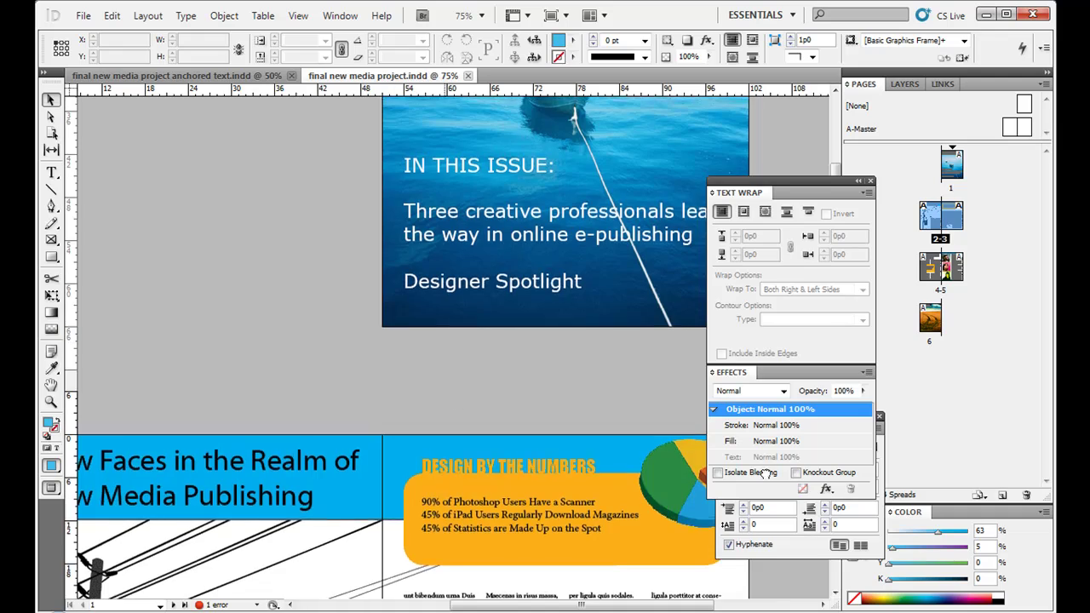
pyautogui.moveTo(765, 474); pyautogui.dragTo(452, 125)
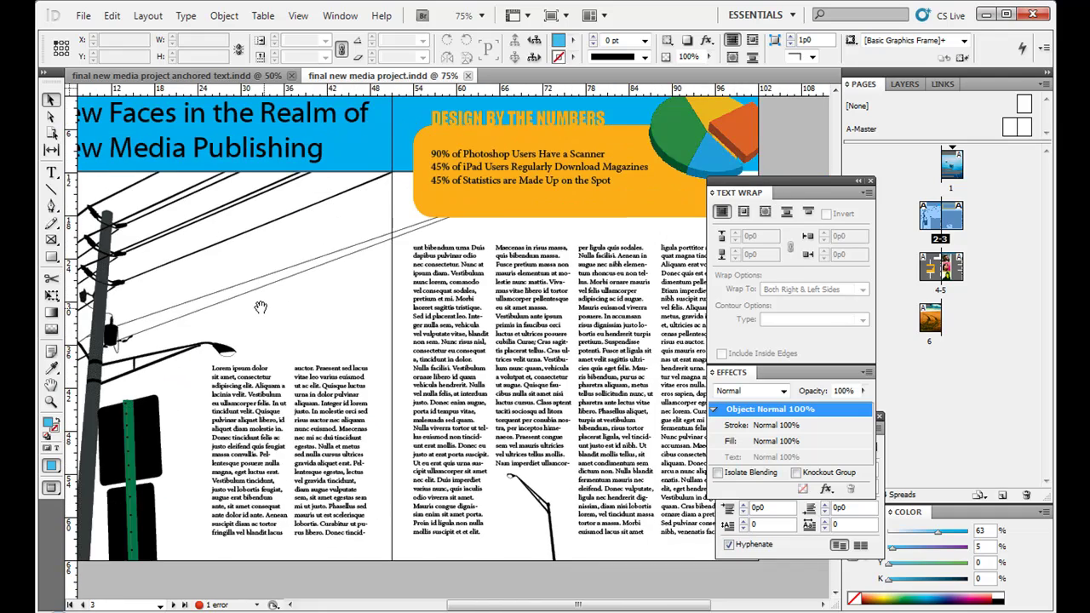
pyautogui.moveTo(362, 500); pyautogui.dragTo(442, 207)
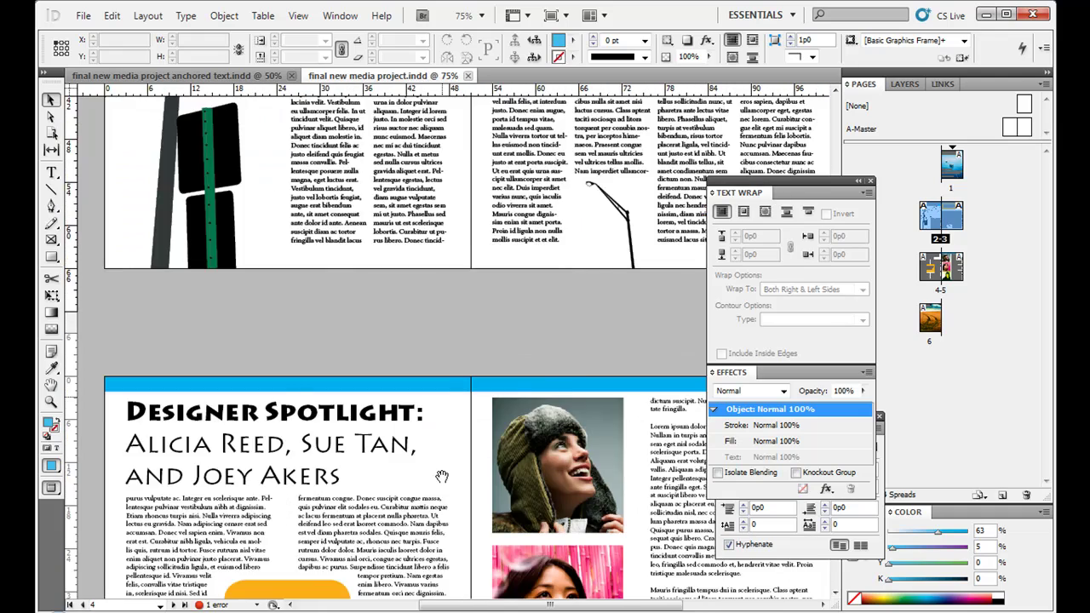
pyautogui.moveTo(442, 476); pyautogui.dragTo(368, 247)
pyautogui.moveTo(389, 412); pyautogui.dragTo(389, 372)
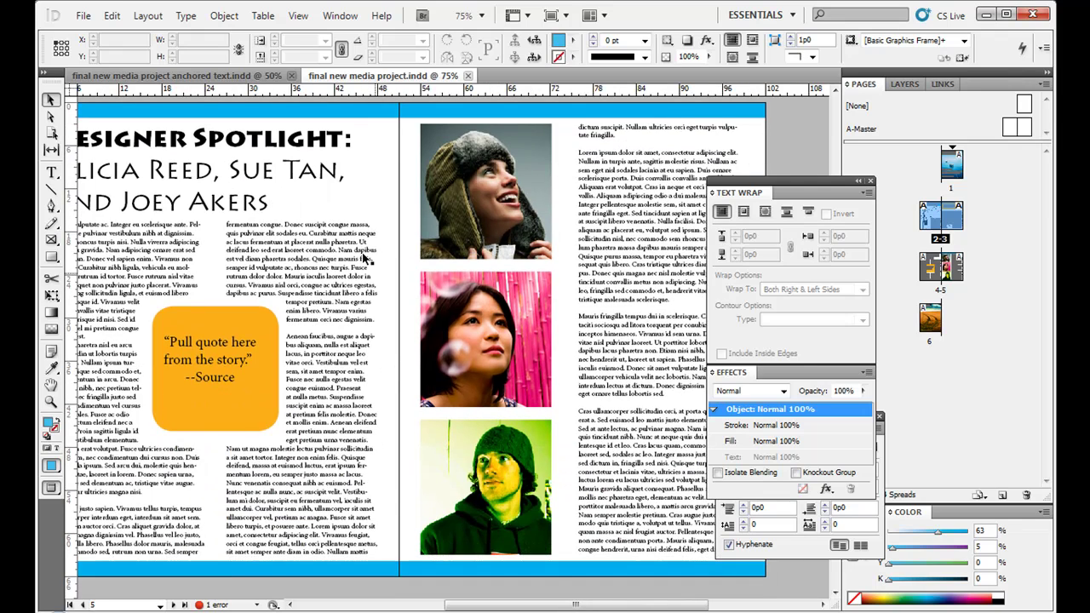
pyautogui.moveTo(326, 543); pyautogui.dragTo(414, 156)
pyautogui.moveTo(388, 414); pyautogui.dragTo(375, 504)
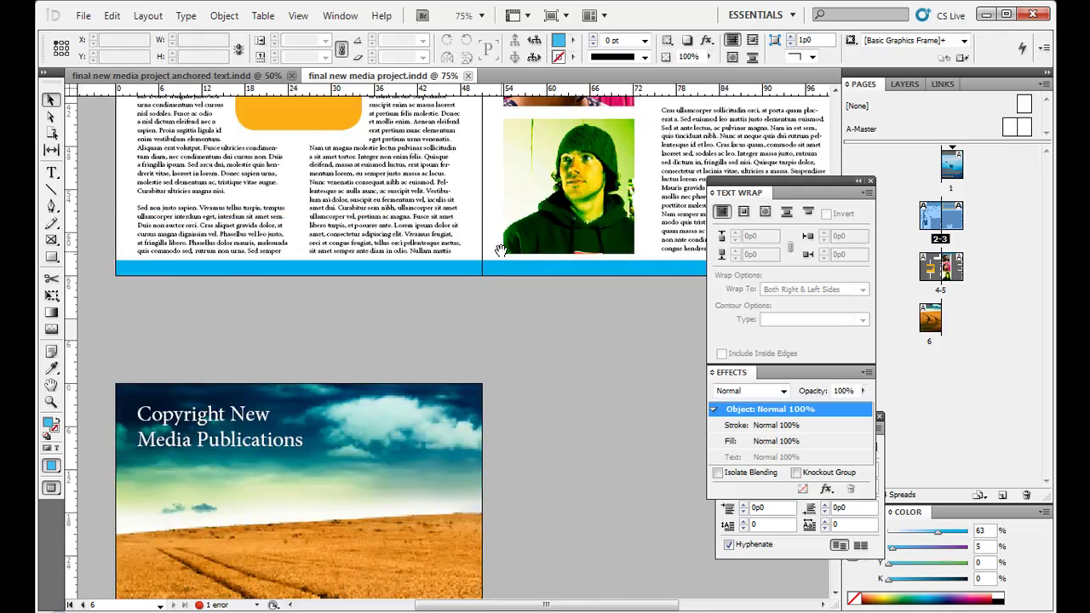
pyautogui.moveTo(521, 160); pyautogui.dragTo(471, 287)
pyautogui.scroll(9, 471, 287)
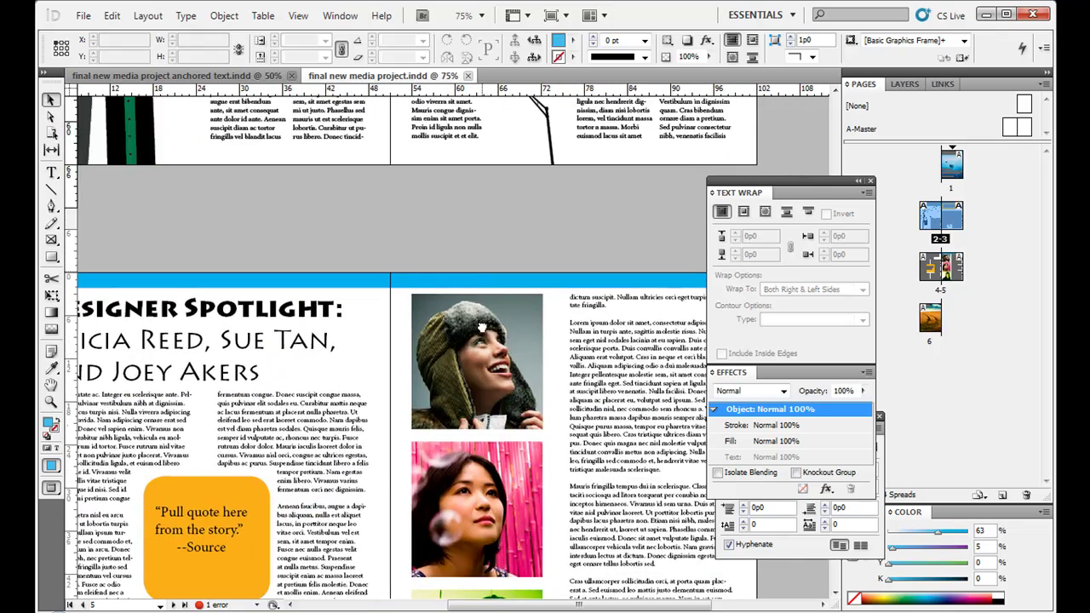
pyautogui.scroll(5, 485, 330)
pyautogui.scroll(6, 500, 338)
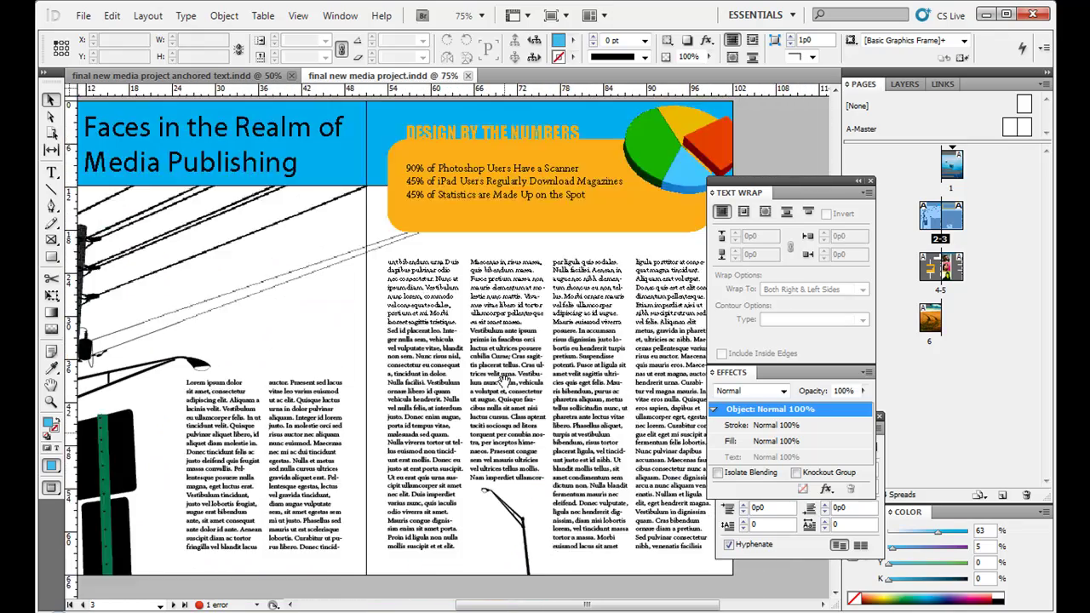
# Compare the front cover with the New Faces article spread on pages 2-3
pyautogui.scroll(8, 518, 227)
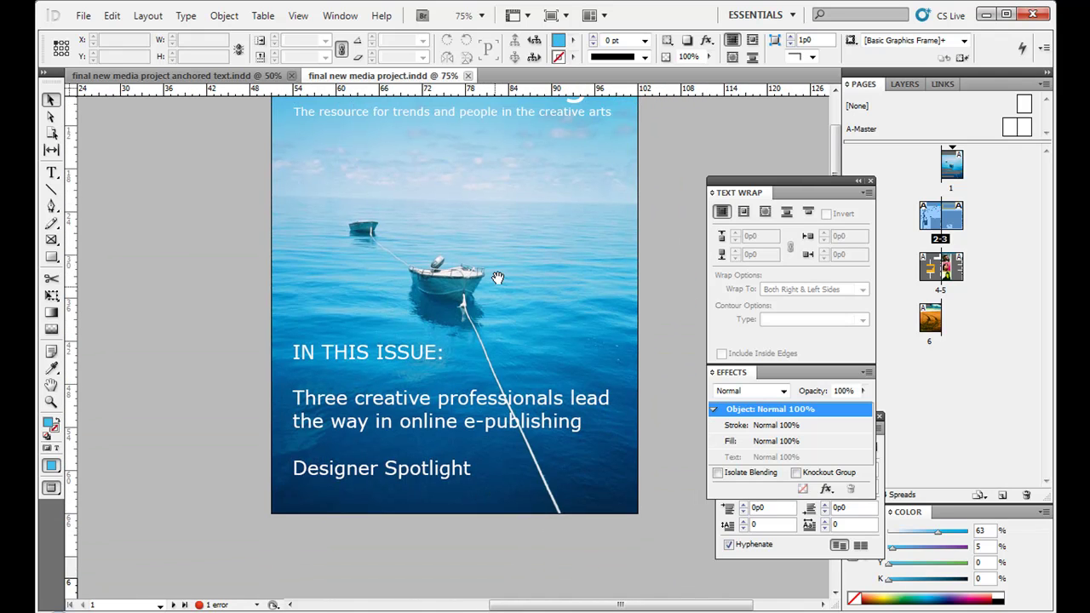
pyautogui.moveTo(493, 400); pyautogui.dragTo(494, 360)
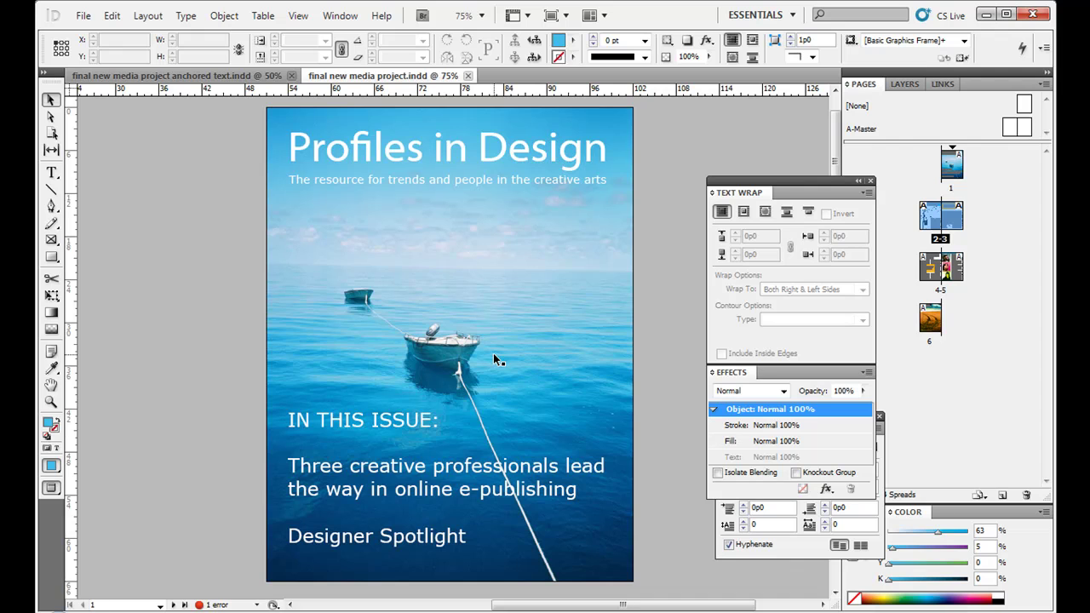
pyautogui.scroll(-10, 442, 398)
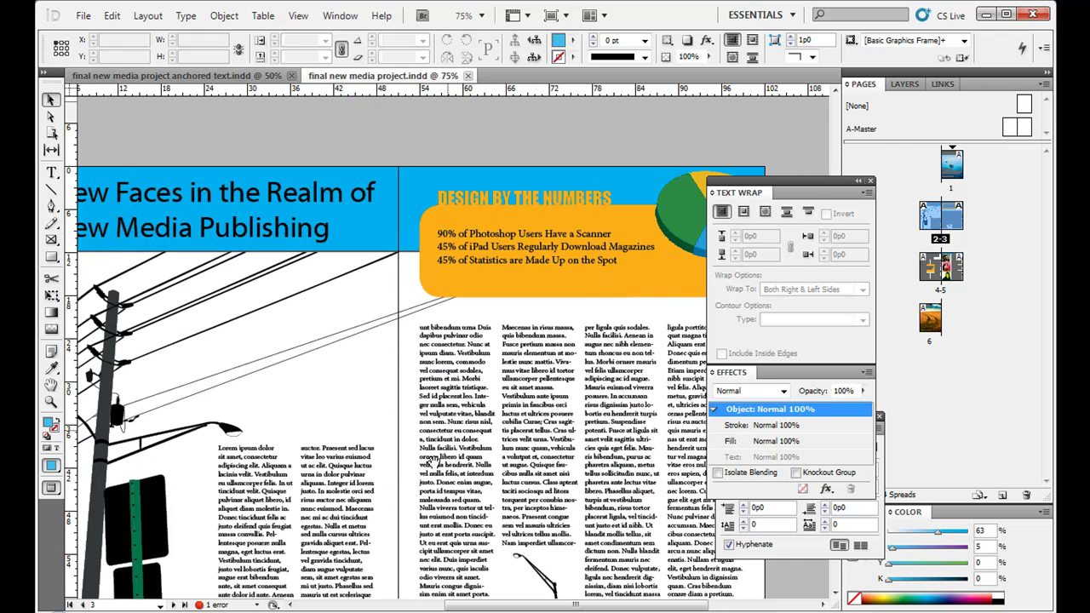
pyautogui.moveTo(433, 460); pyautogui.dragTo(475, 410)
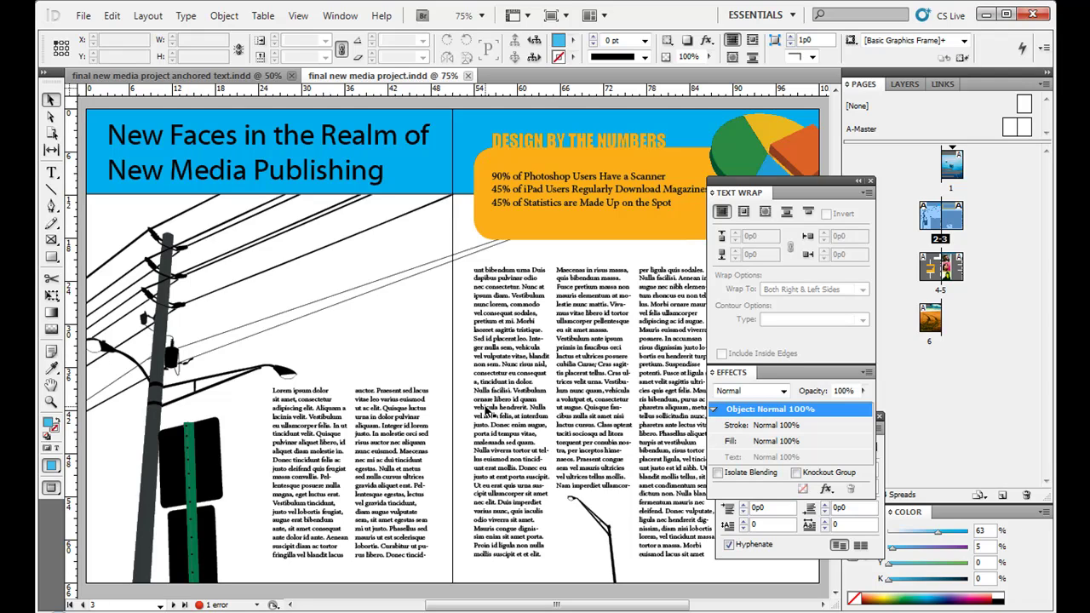
# Inspect the frames on pages 2-3 by selecting the blue header band, the Design by the Numbers text and a page 2 text column
pyautogui.click(371, 269)
pyautogui.click(467, 151)
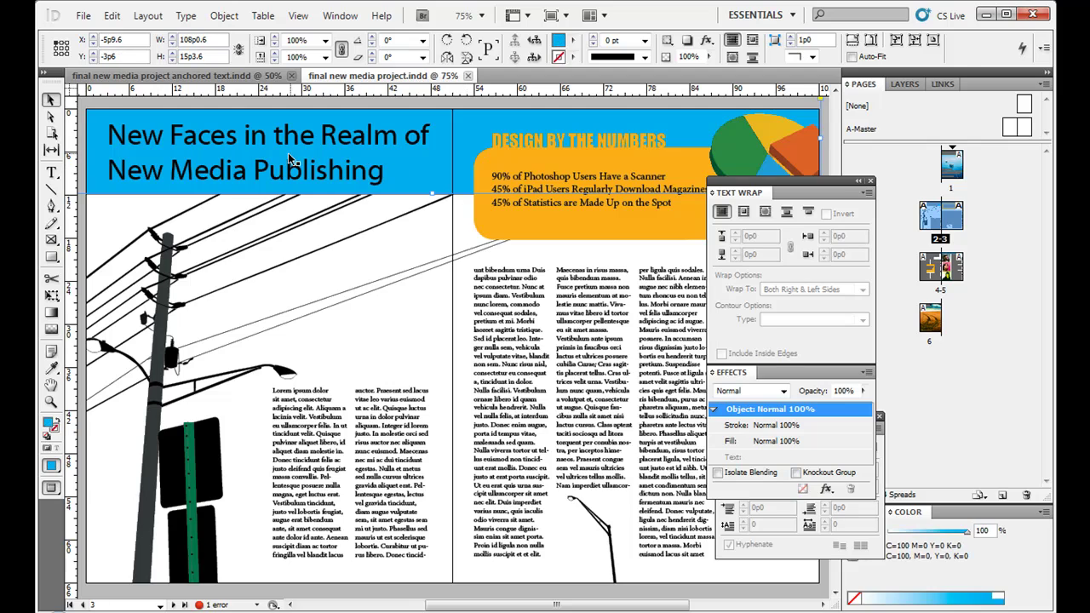
pyautogui.click(546, 165)
pyautogui.click(555, 219)
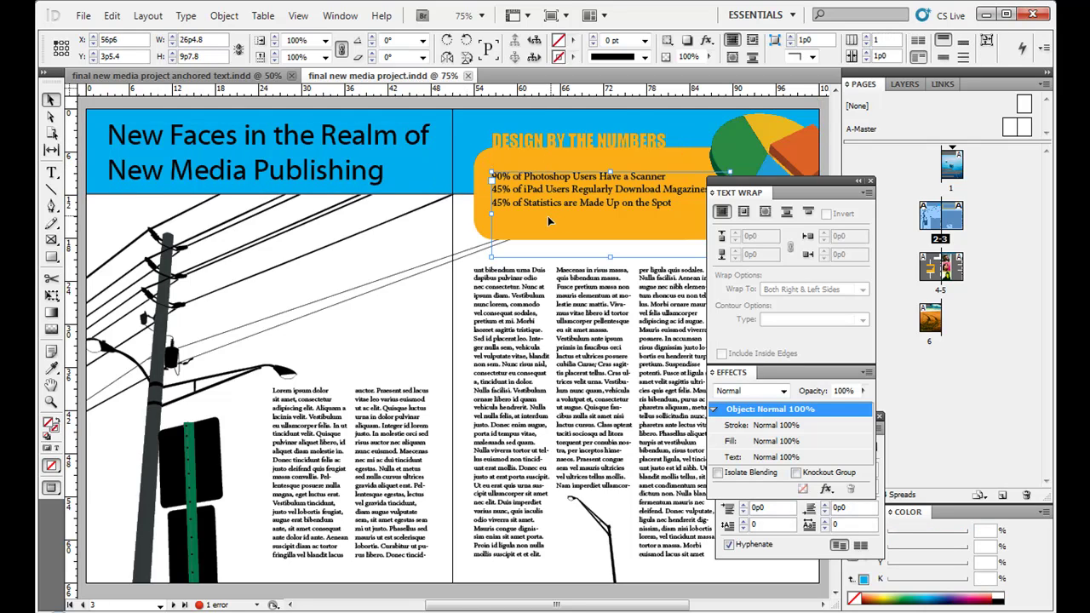
pyautogui.click(401, 453)
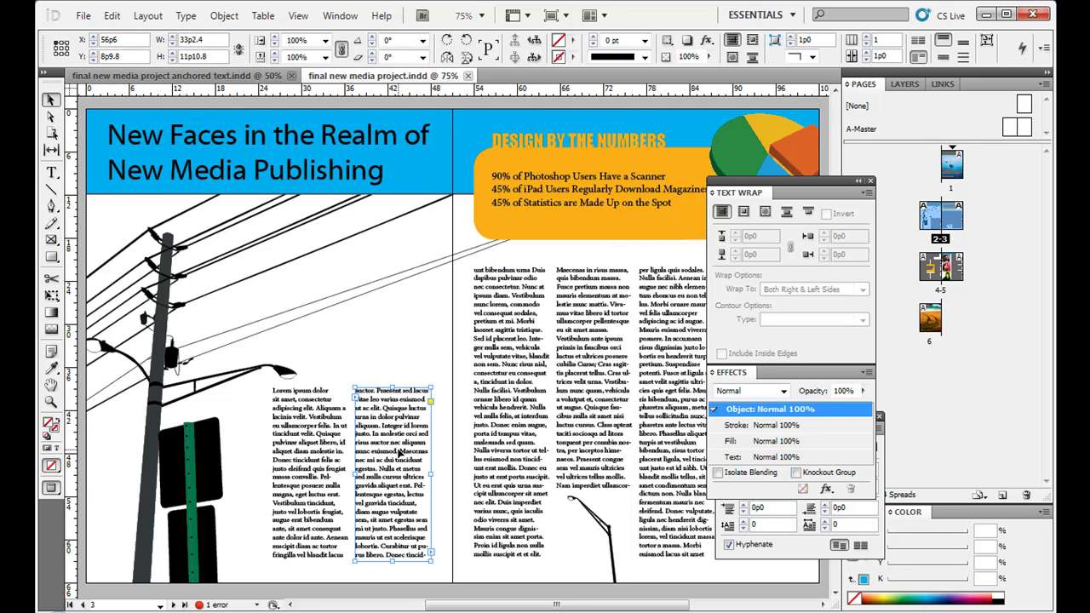
# Examine the cover, pages 2-3 and pages 4-5 of final new media project anchored text.indd
pyautogui.click(229, 77)
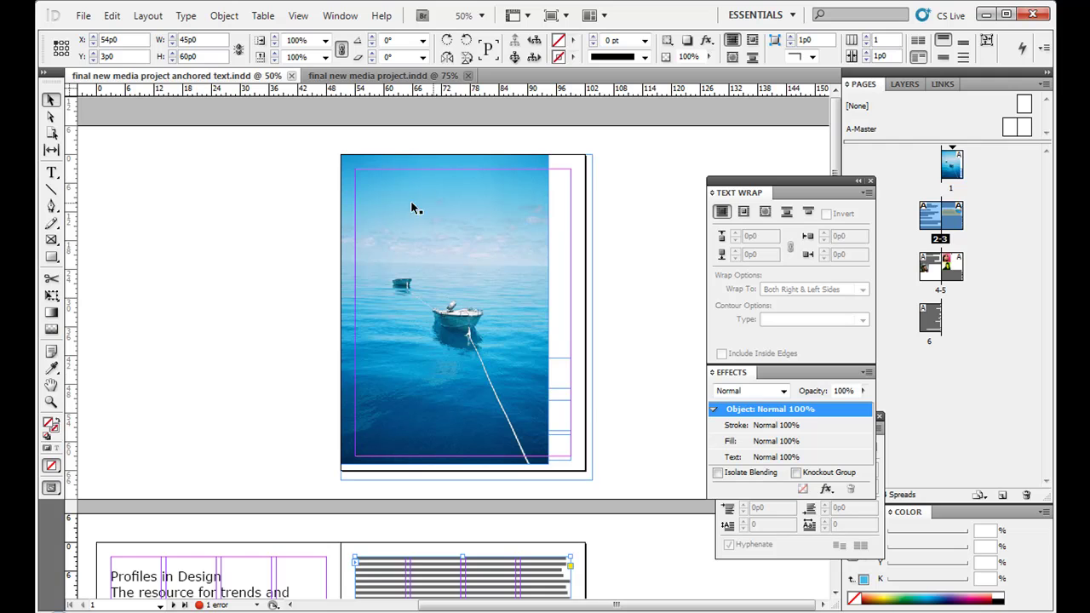
pyautogui.moveTo(433, 404); pyautogui.dragTo(494, 236)
pyautogui.scroll(-8, 426, 518)
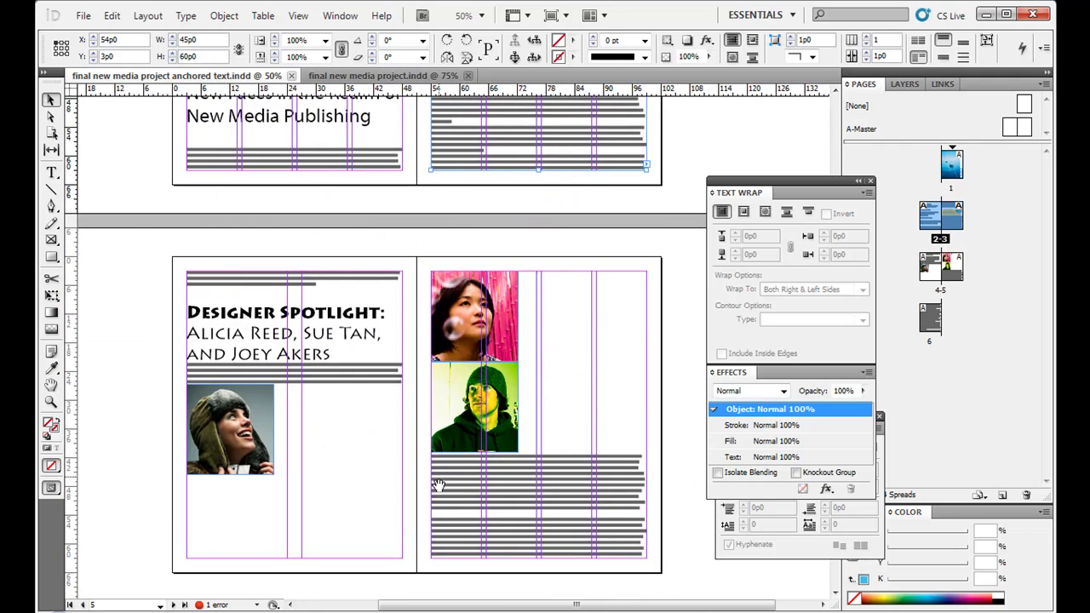
pyautogui.scroll(12, 437, 346)
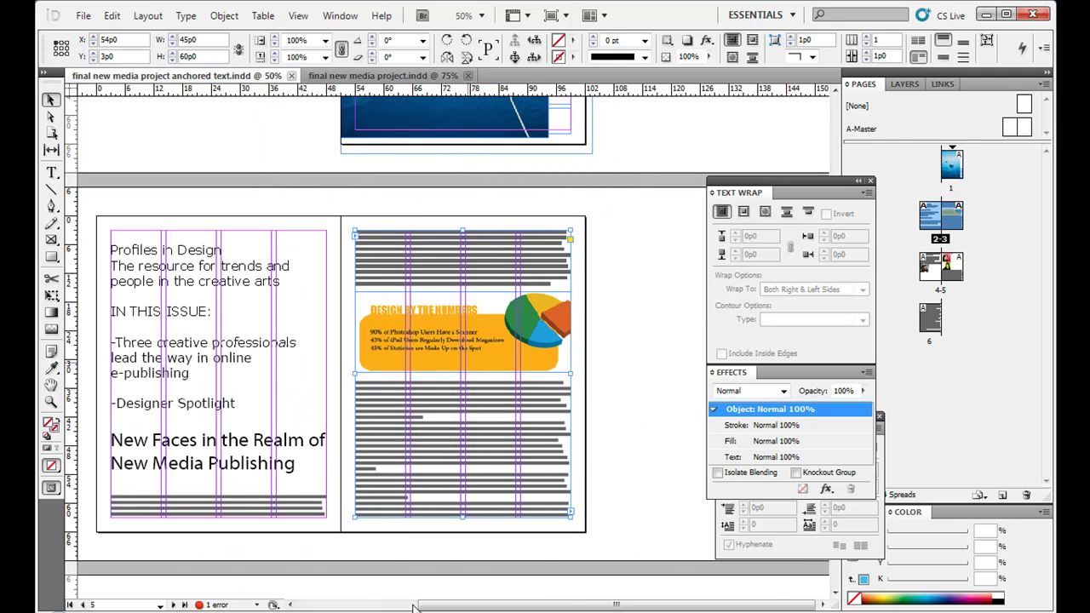
pyautogui.scroll(3, 422, 500)
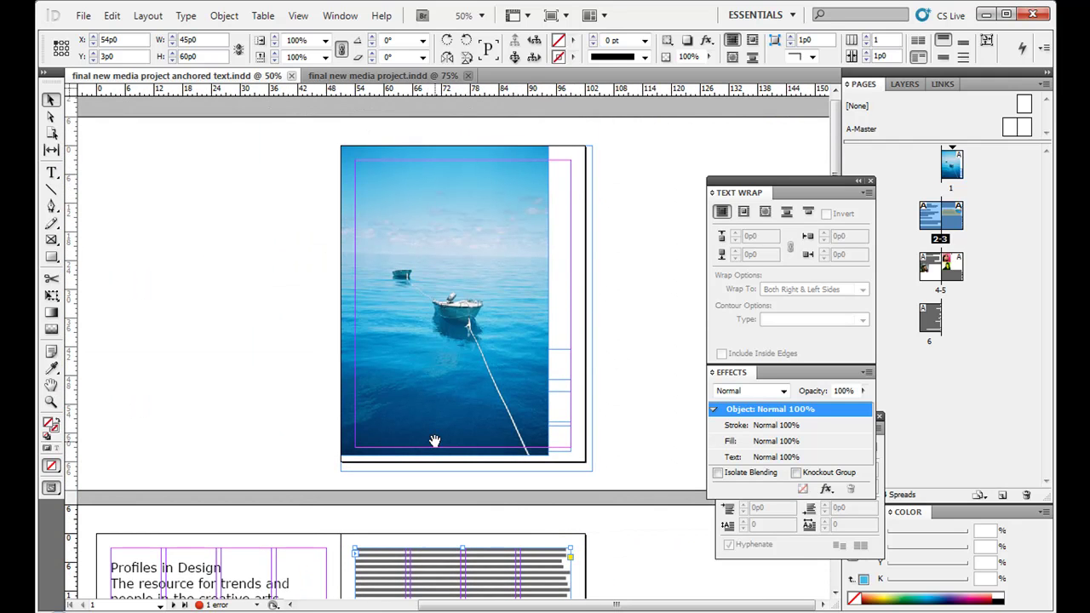
# Return to the cover of final new media project.indd and check its Print settings without printing
pyautogui.click(361, 78)
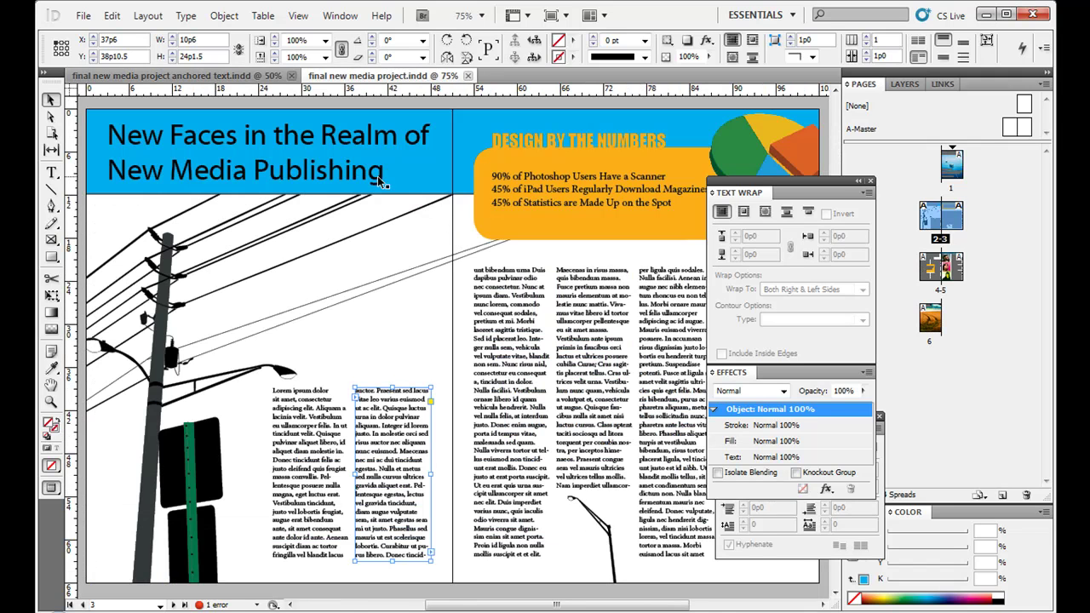
pyautogui.moveTo(538, 161); pyautogui.dragTo(436, 477)
pyautogui.moveTo(502, 235); pyautogui.dragTo(461, 498)
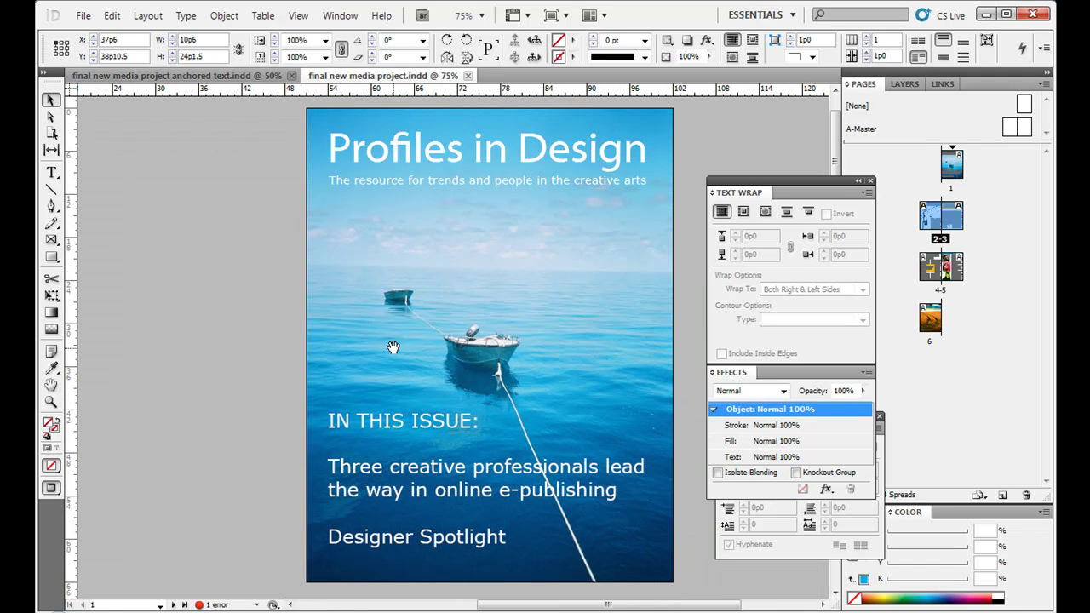
pyautogui.click(83, 17)
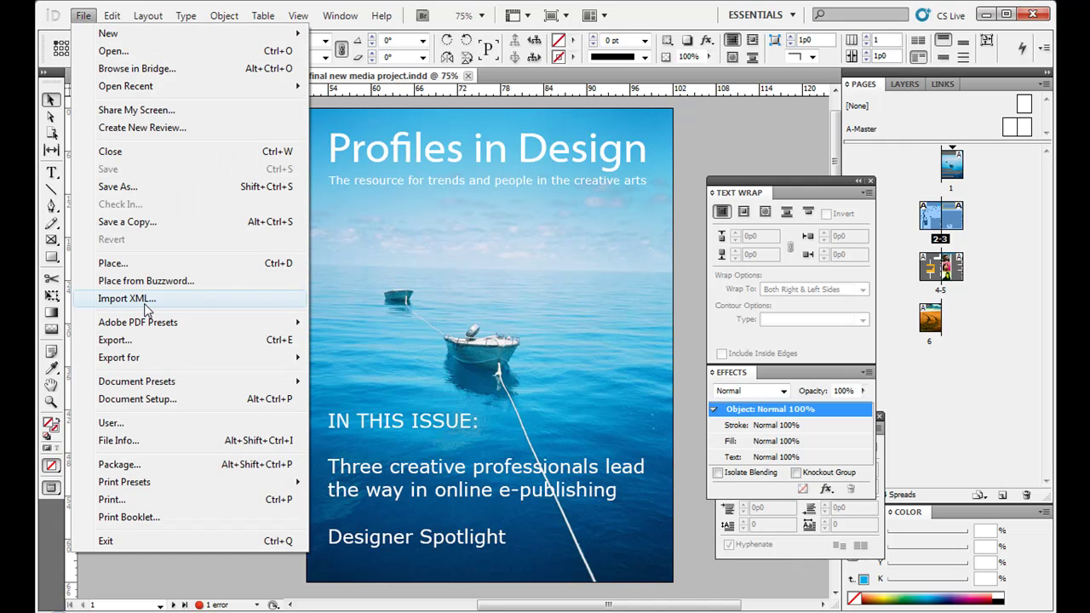
pyautogui.click(149, 499)
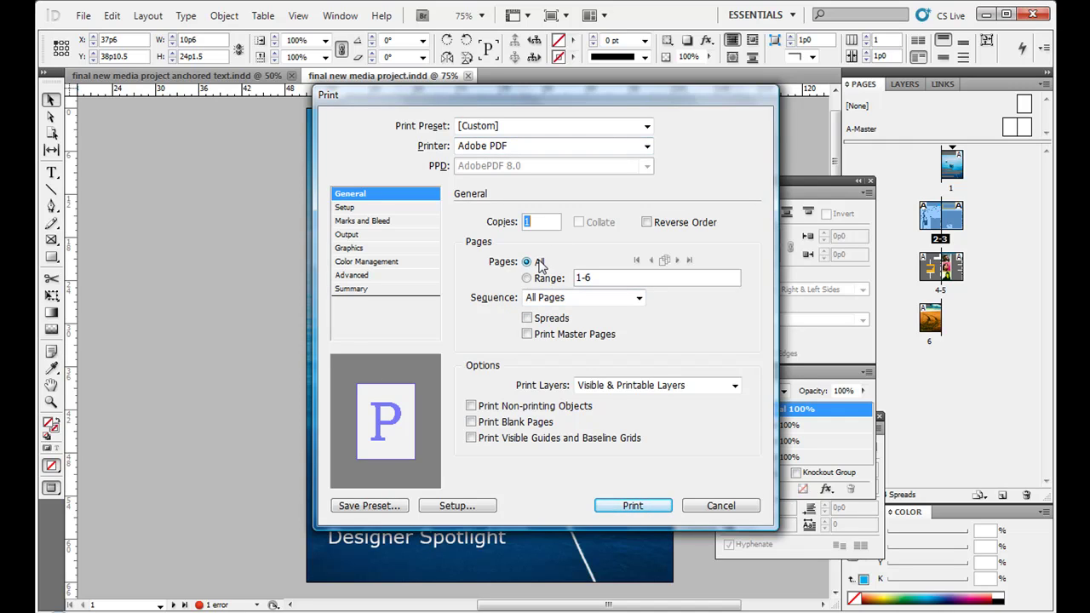
pyautogui.click(720, 506)
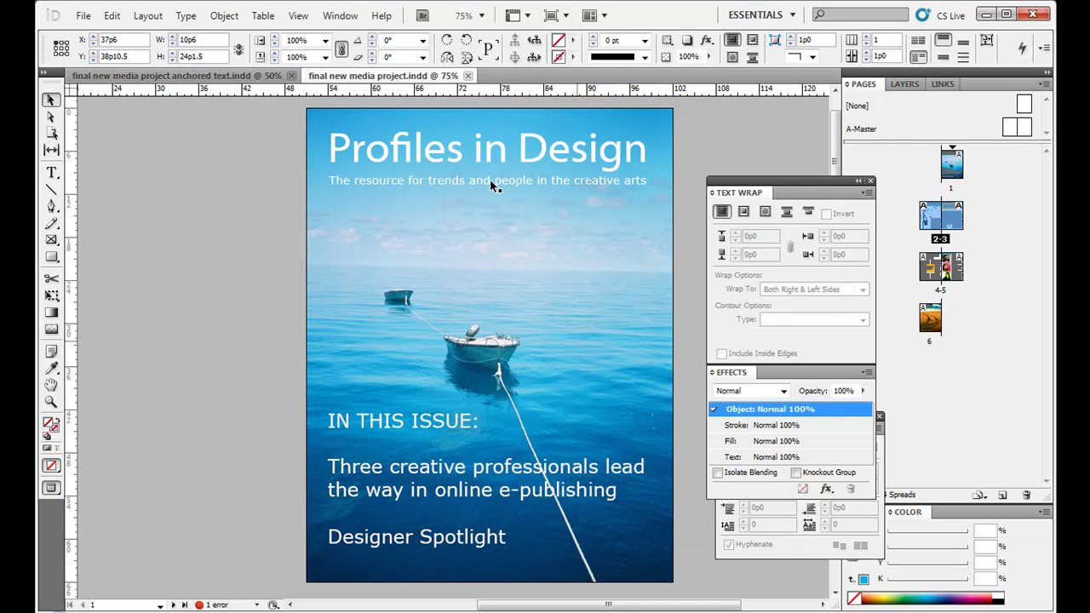
# Switch to final new media project anchored text.indd and review its cover and the pages 2-3 spread
pyautogui.click(186, 78)
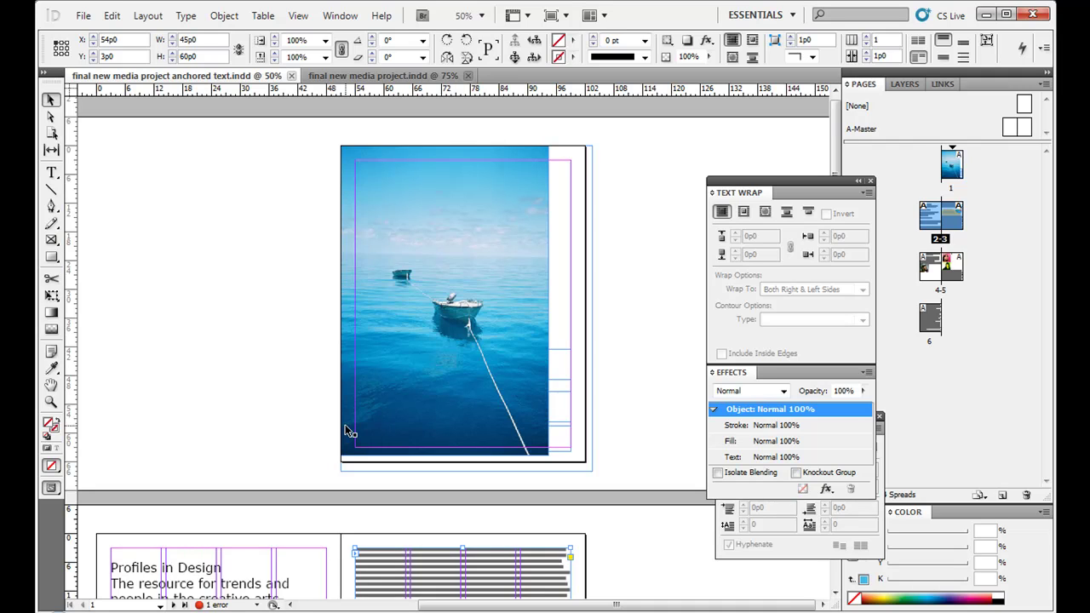
pyautogui.press('space')
pyautogui.moveTo(350, 421); pyautogui.dragTo(849, 477)
pyautogui.click(830, 457)
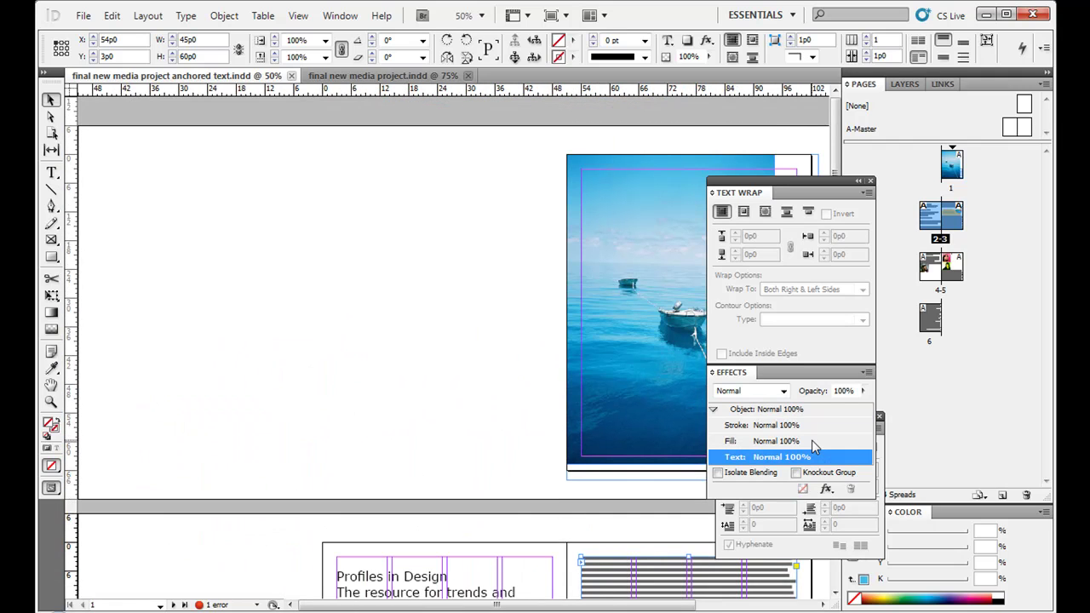
pyautogui.hscroll(-3, 455, 357)
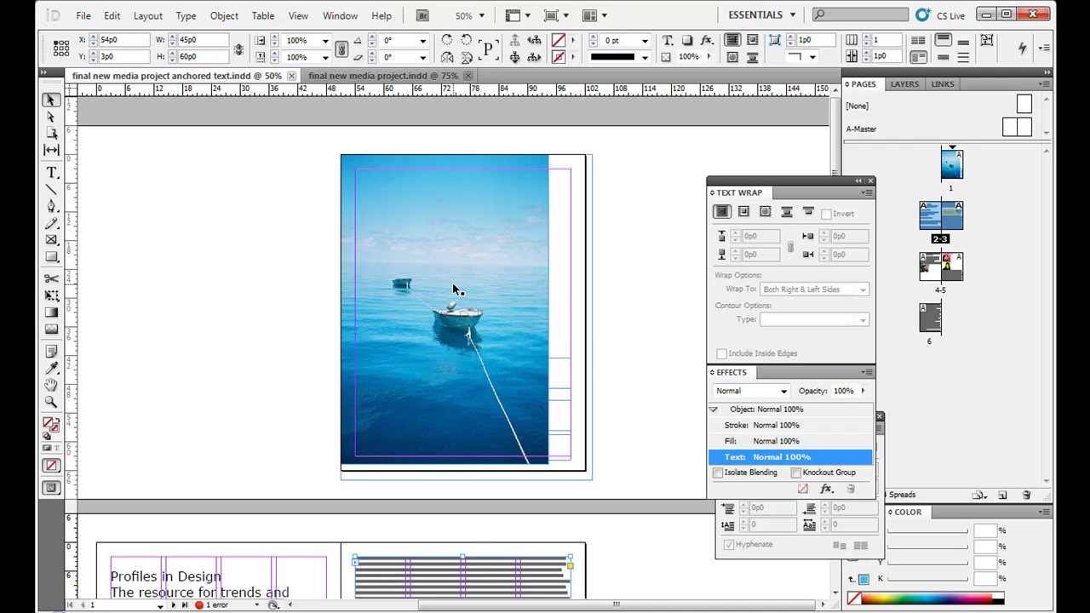
pyautogui.moveTo(428, 369); pyautogui.dragTo(474, 223)
pyautogui.moveTo(330, 558); pyautogui.dragTo(430, 382)
# Check the type formatting of the cover lines, New Faces headline and body text on page 2 with the Type tool
pyautogui.click(52, 173)
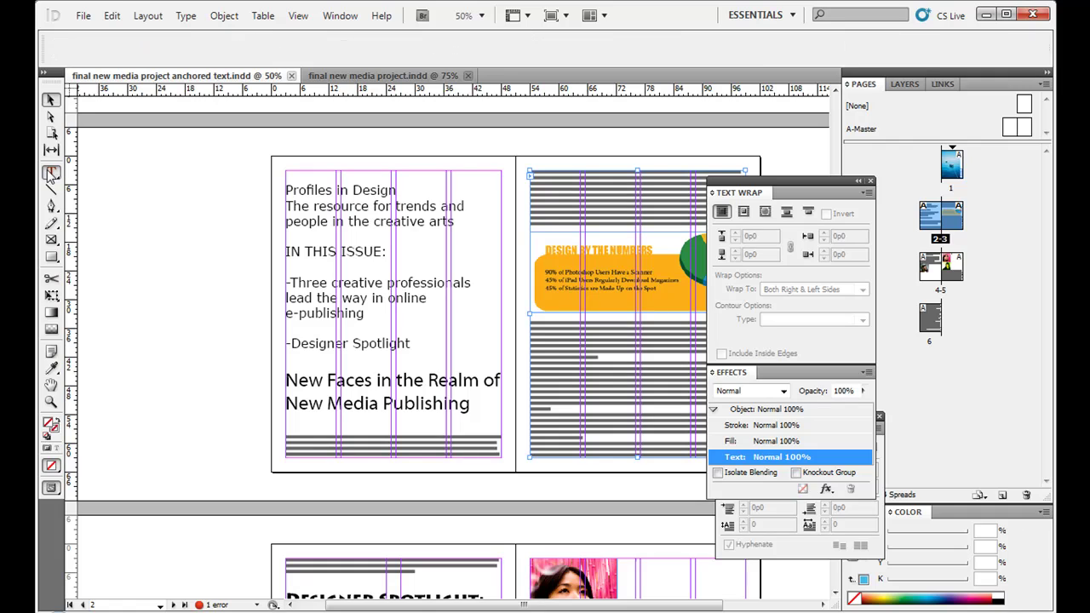
pyautogui.click(313, 205)
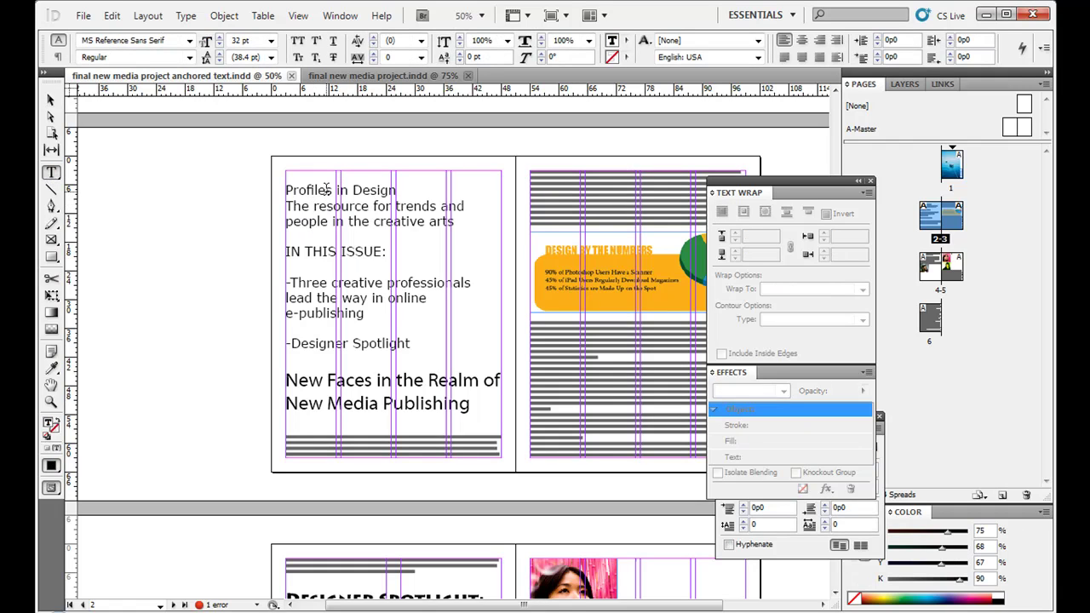
pyautogui.moveTo(306, 190); pyautogui.dragTo(283, 248)
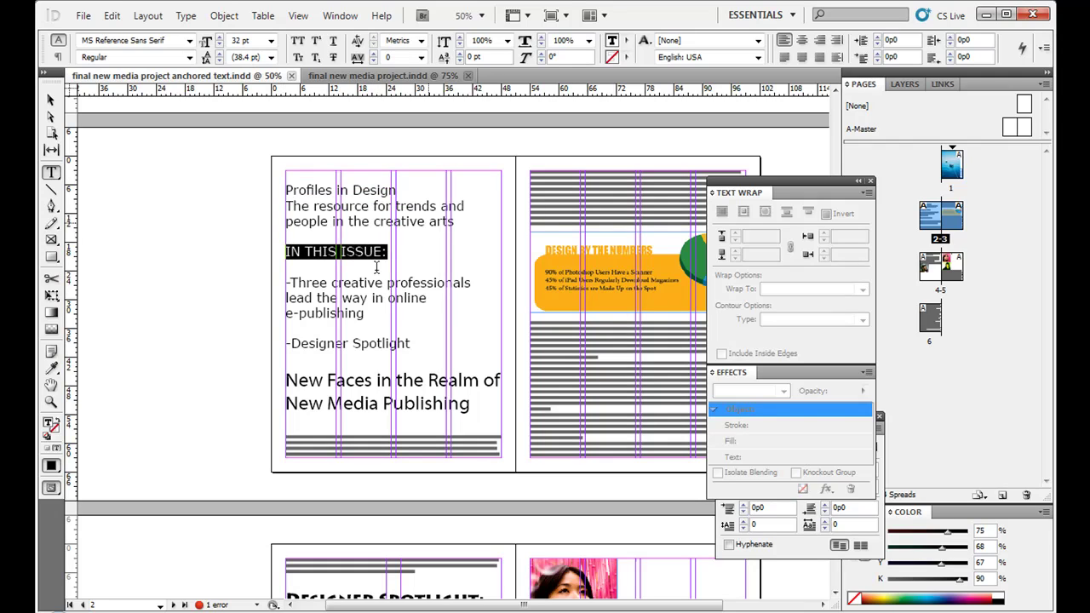
pyautogui.click(313, 281)
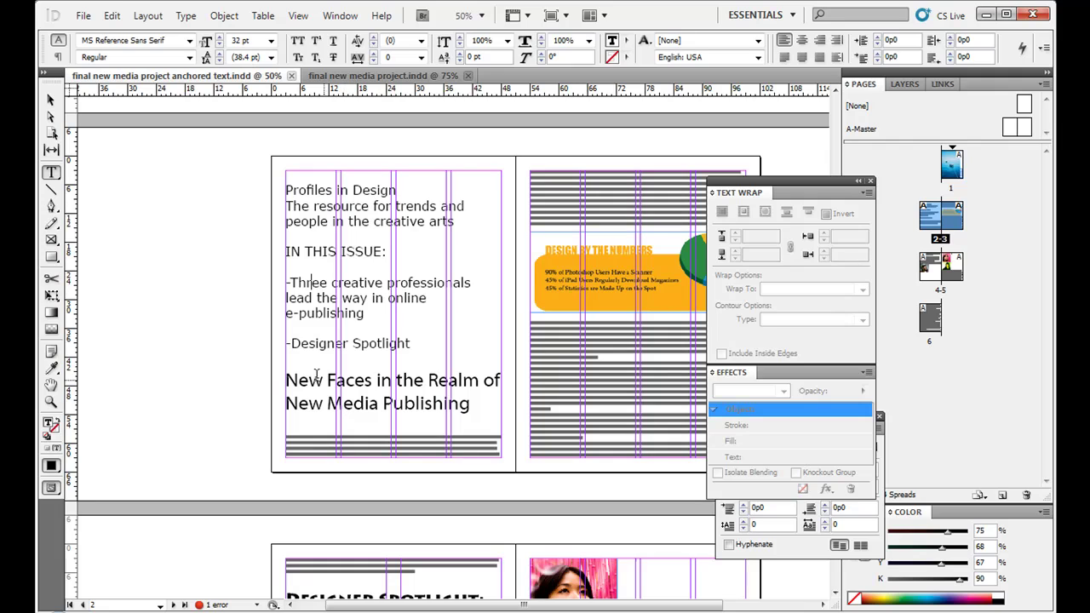
pyautogui.moveTo(299, 381); pyautogui.dragTo(444, 413)
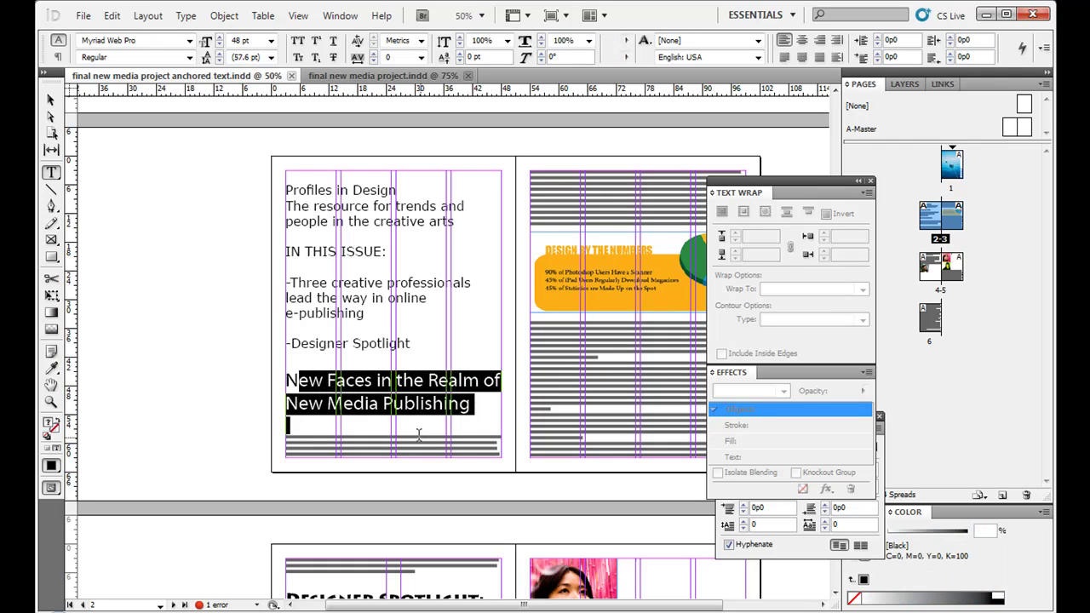
pyautogui.click(418, 437)
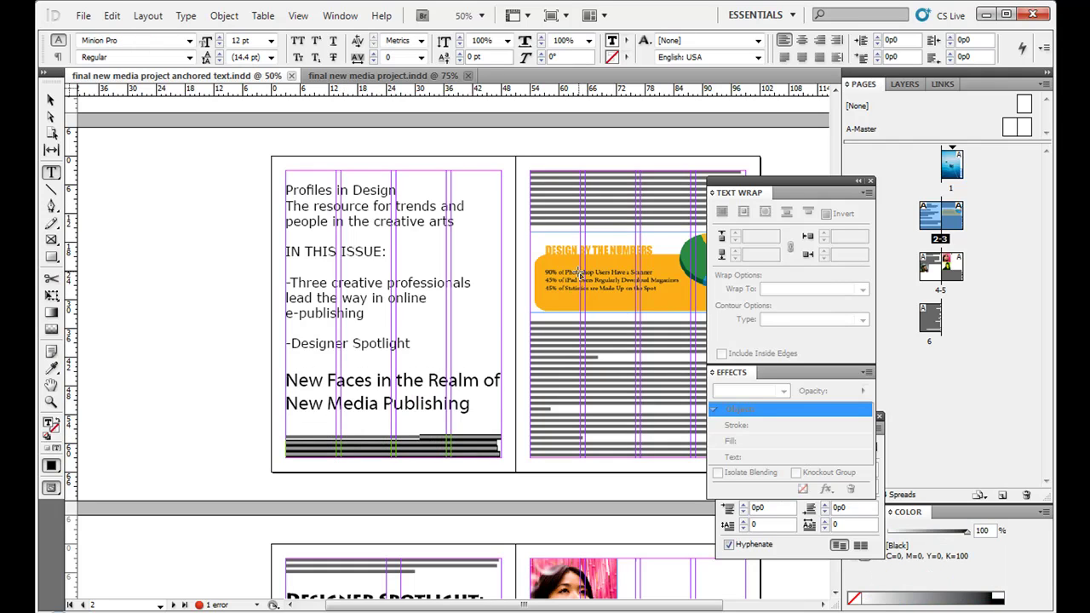
# Paste a copy of the Design by the Numbers graphic inline into the page 3 text, above the existing one
pyautogui.click(51, 99)
pyautogui.click(53, 98)
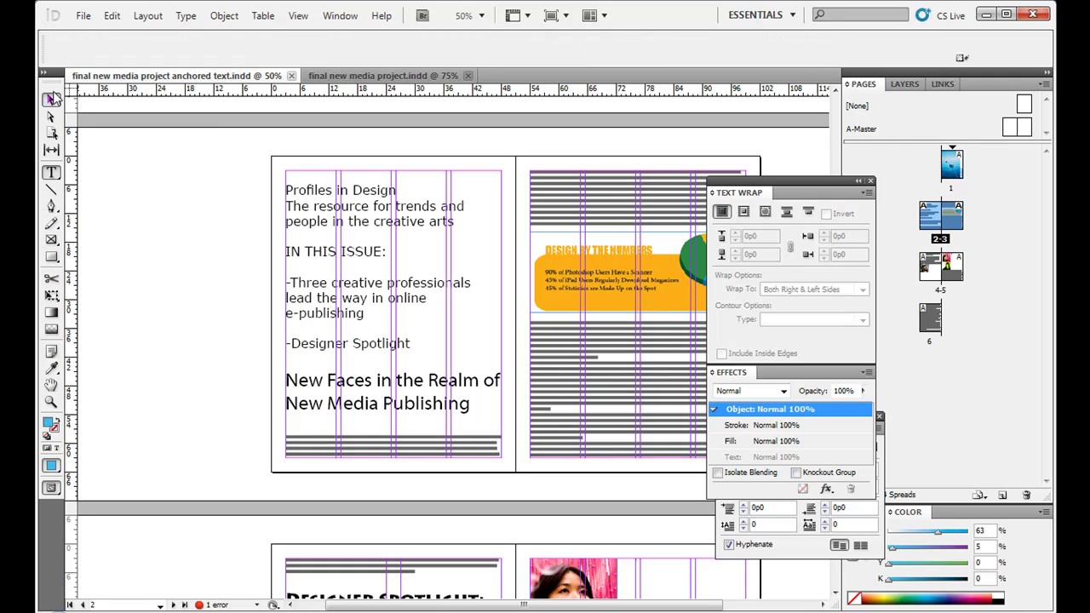
pyautogui.moveTo(525, 285); pyautogui.dragTo(350, 286)
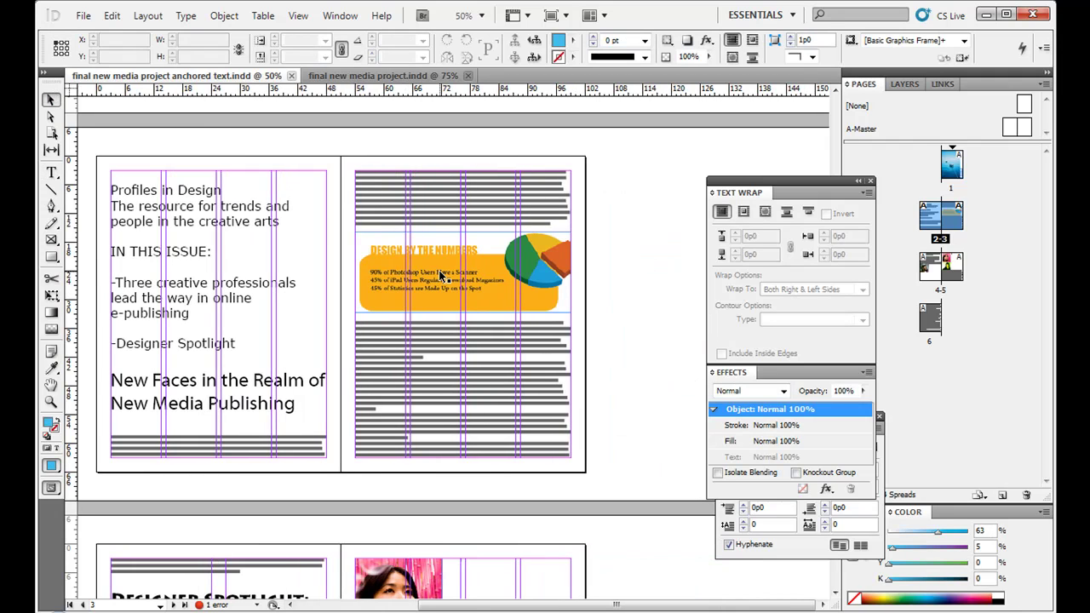
pyautogui.click(443, 277)
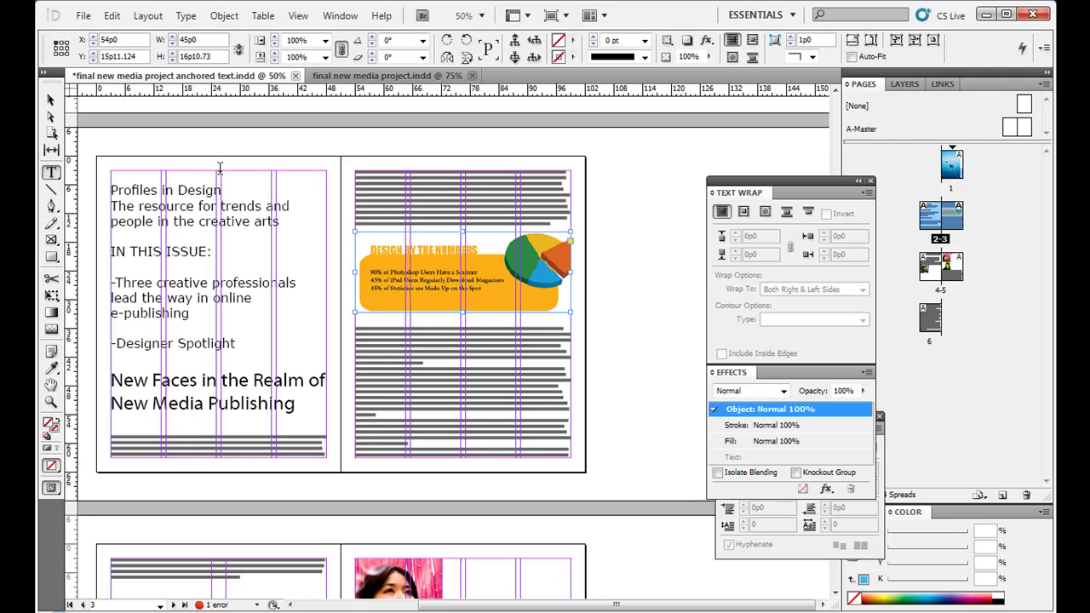
pyautogui.click(368, 226)
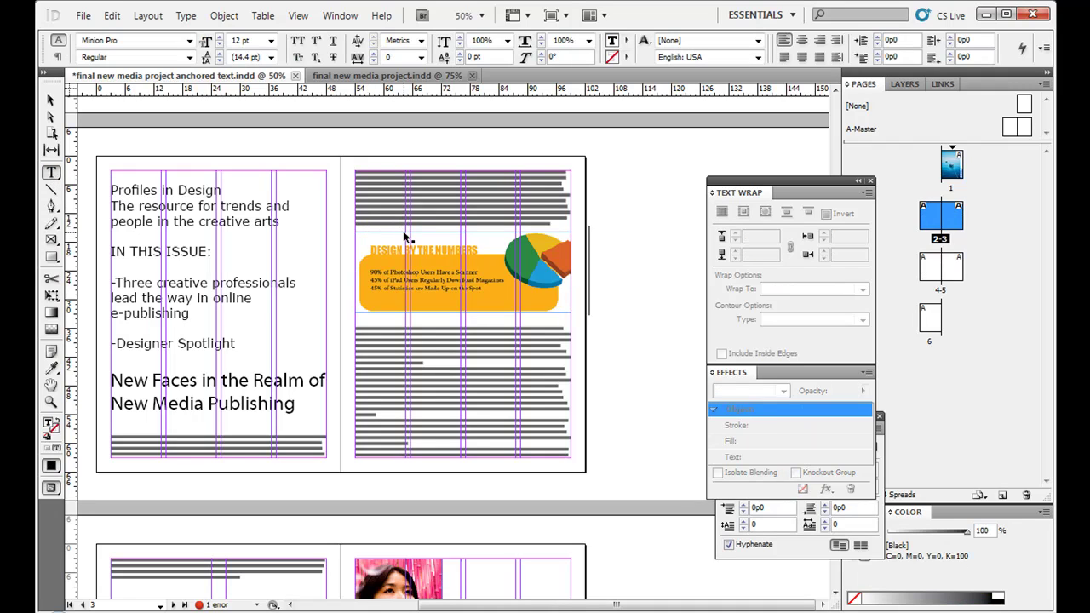
pyautogui.hotkey('ctrl', 'v')
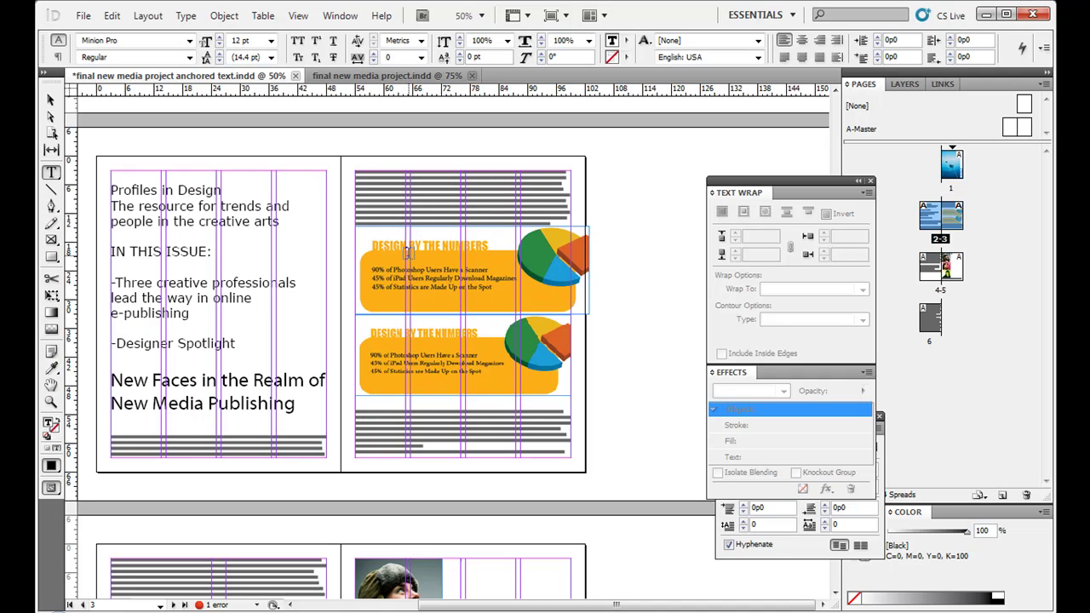
# Delete the upper inline copy of the Design by the Numbers graphic from the page 3 text
pyautogui.click(49, 101)
pyautogui.click(443, 264)
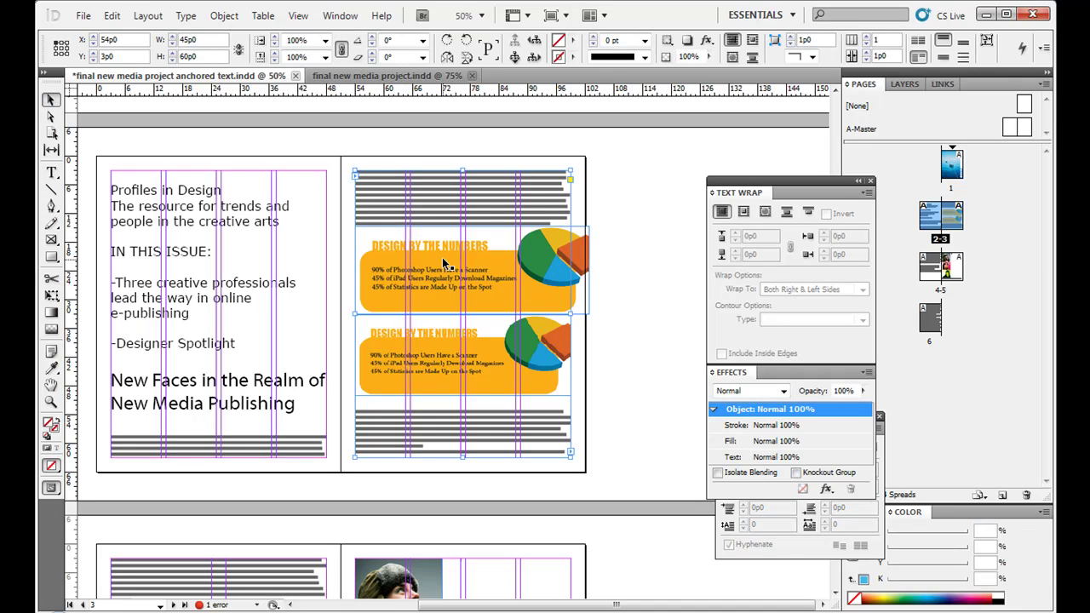
pyautogui.click(444, 265)
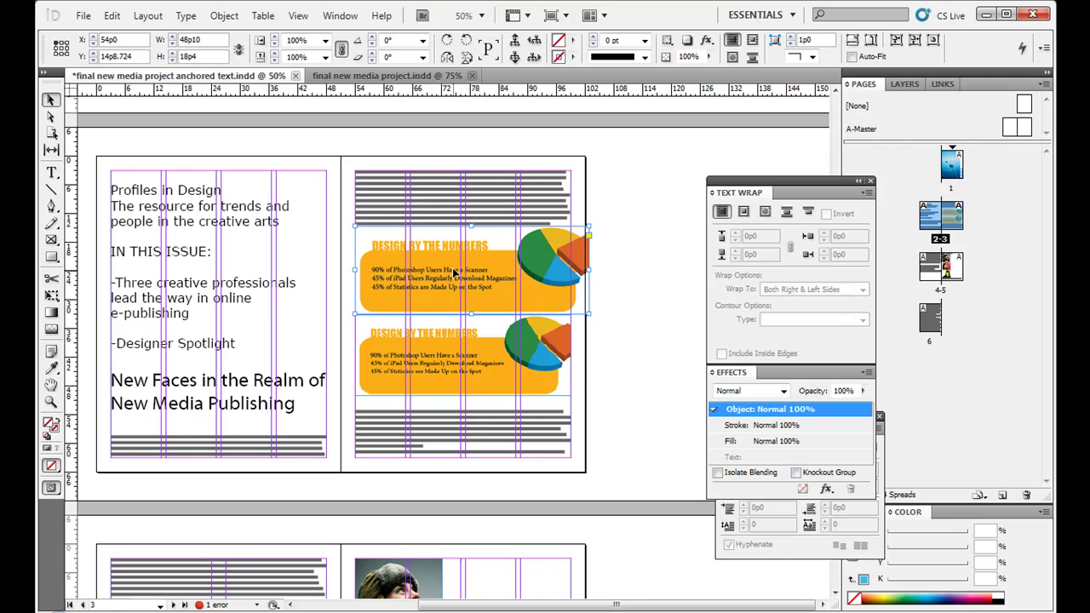
pyautogui.press('Delete')
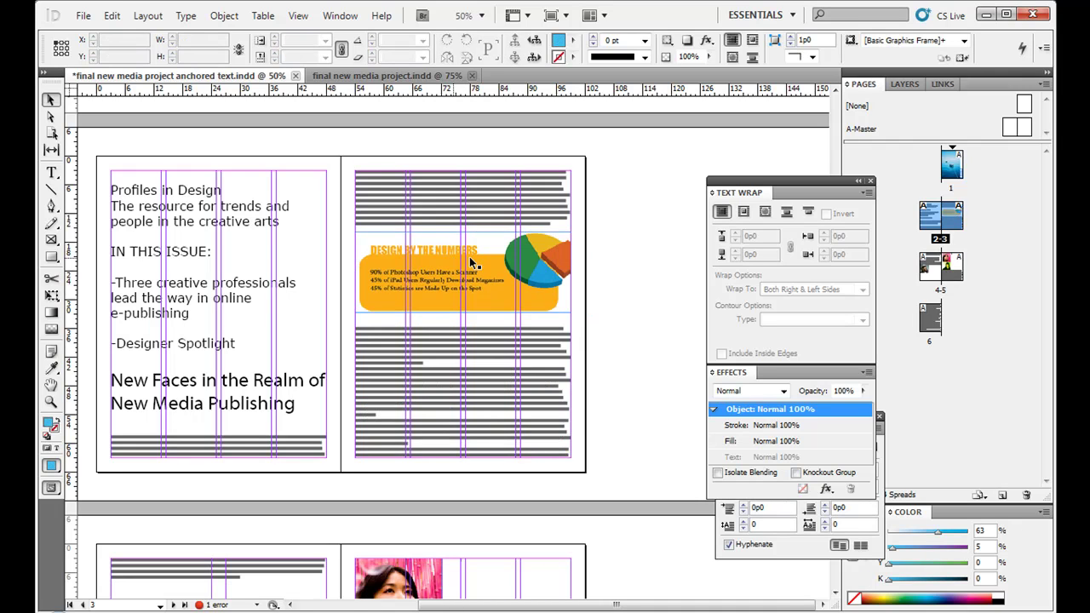
# Paste a free-standing Design by the Numbers graphic, move it across page 3's outer edge at about X 93p9, Y 3p0, and close the Text Wrap and Effects panels
pyautogui.moveTo(439, 292); pyautogui.dragTo(440, 310)
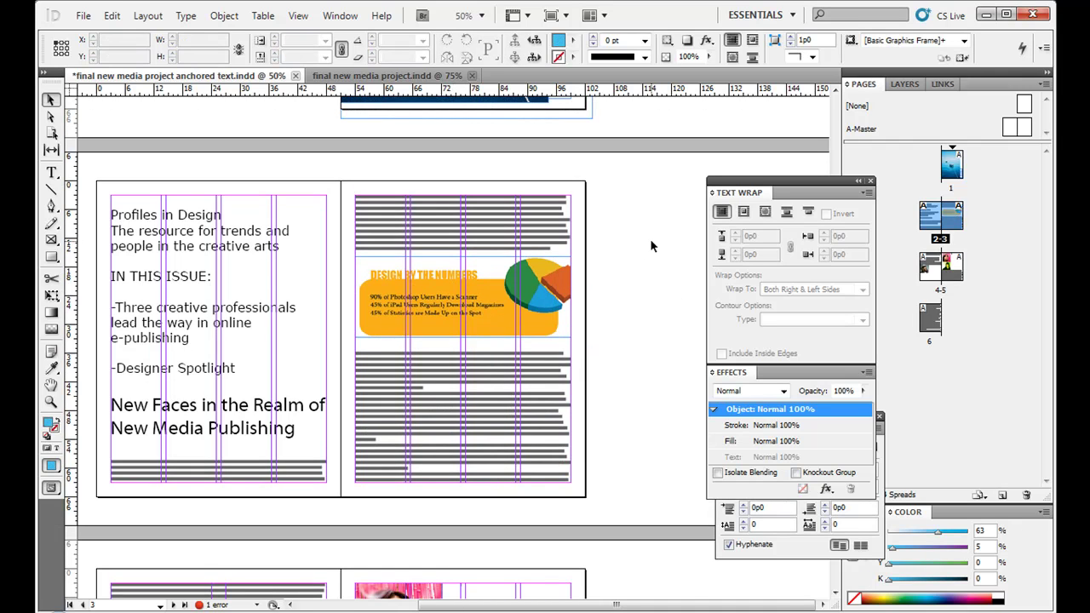
pyautogui.hotkey('ctrl', 'v')
pyautogui.moveTo(484, 325); pyautogui.dragTo(679, 258)
pyautogui.click(870, 181)
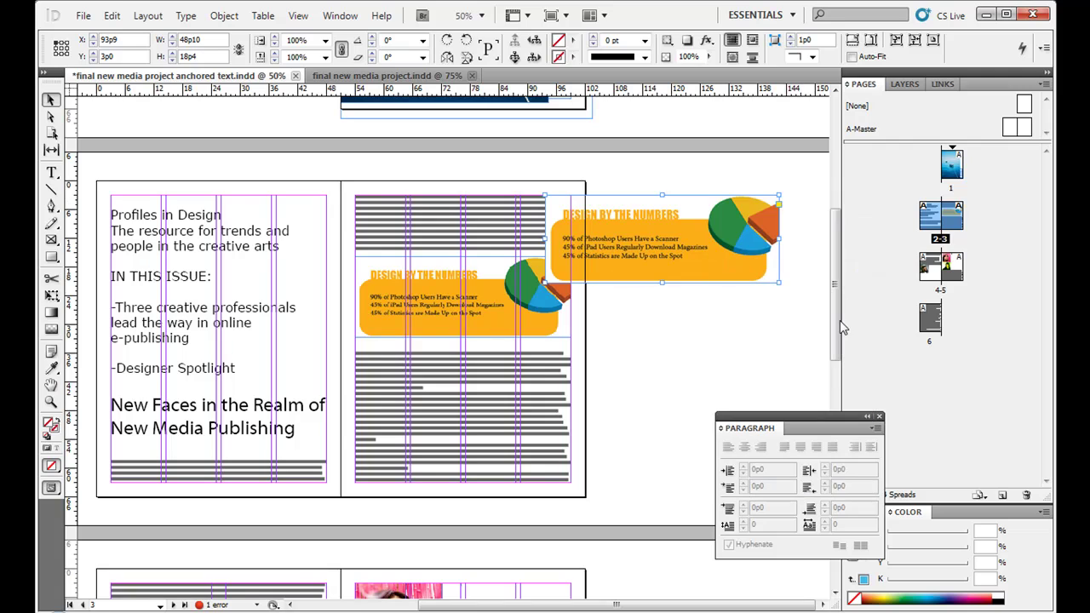
# Close the Paragraph panel, cut the free-standing Design by the Numbers graphic, and paste it inline into the page 3 text above the existing one
pyautogui.click(880, 417)
pyautogui.moveTo(713, 228); pyautogui.dragTo(756, 254)
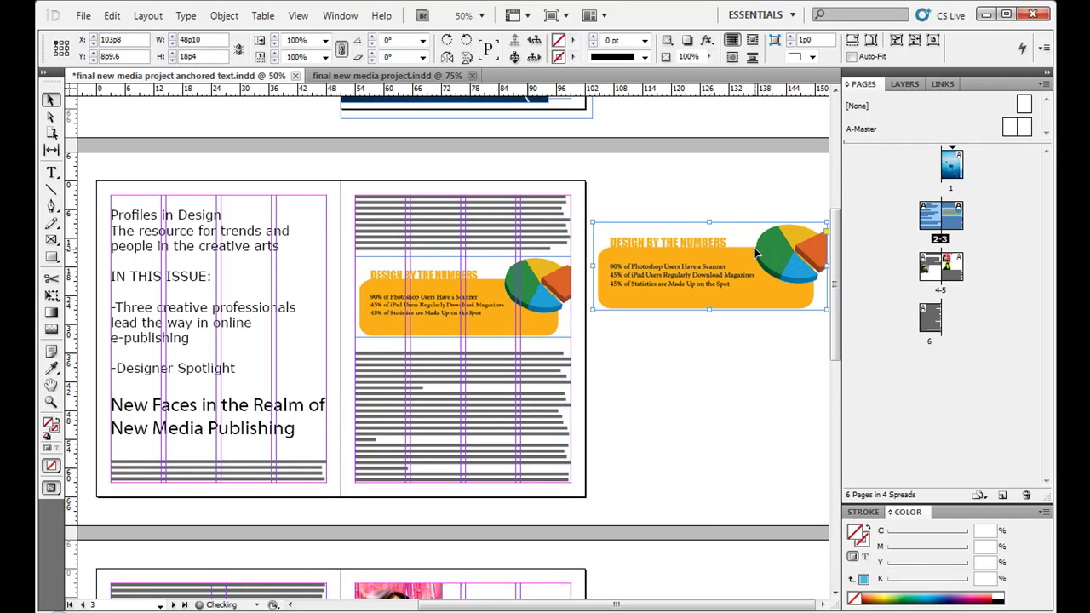
pyautogui.hotkey('ctrl', 'x')
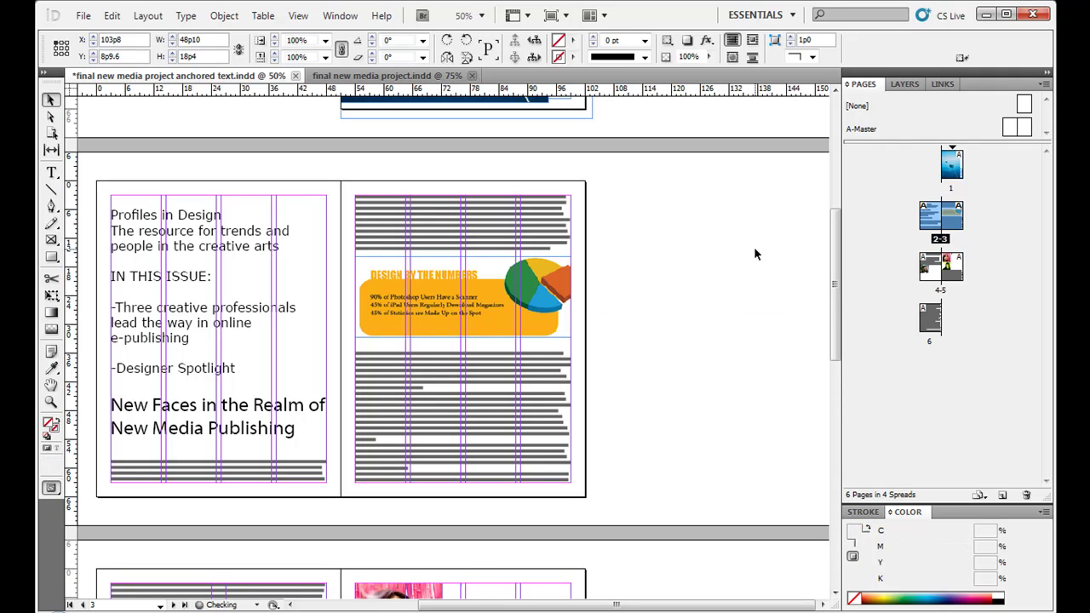
pyautogui.click(51, 172)
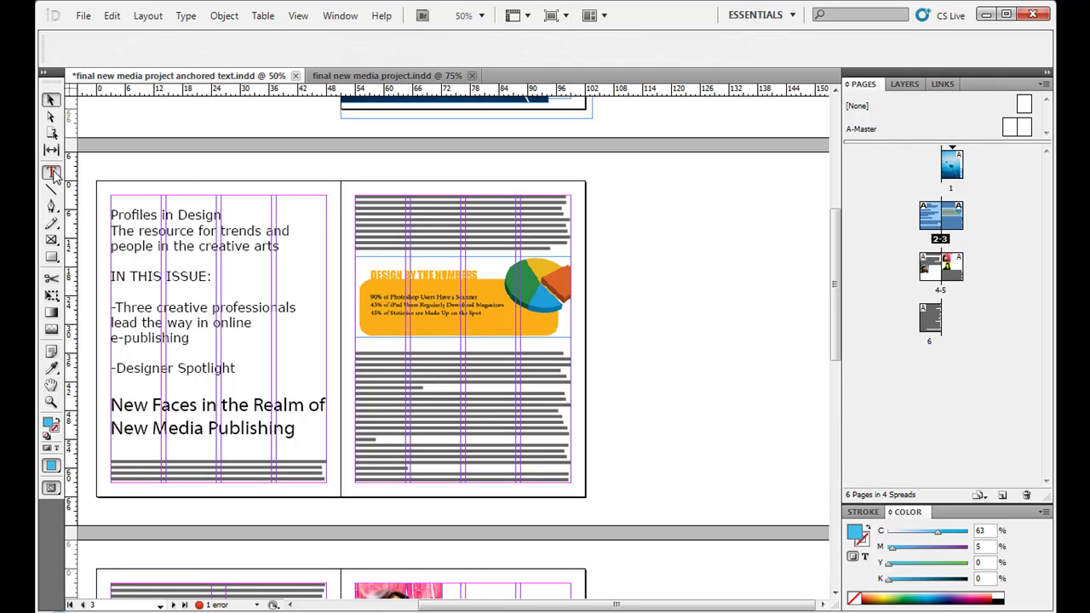
pyautogui.click(419, 246)
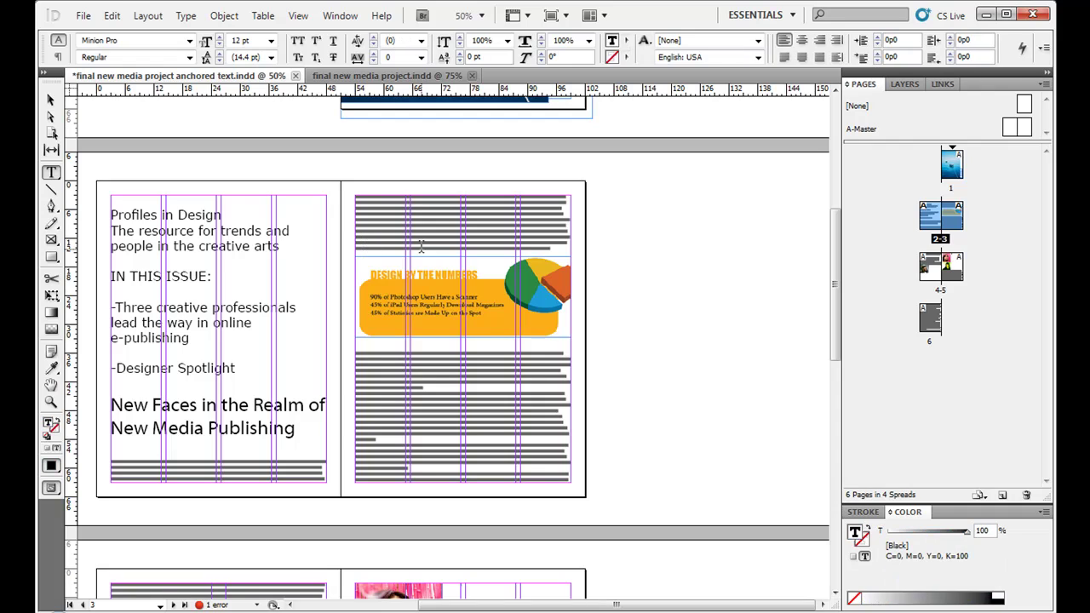
pyautogui.hotkey('ctrl', 'v')
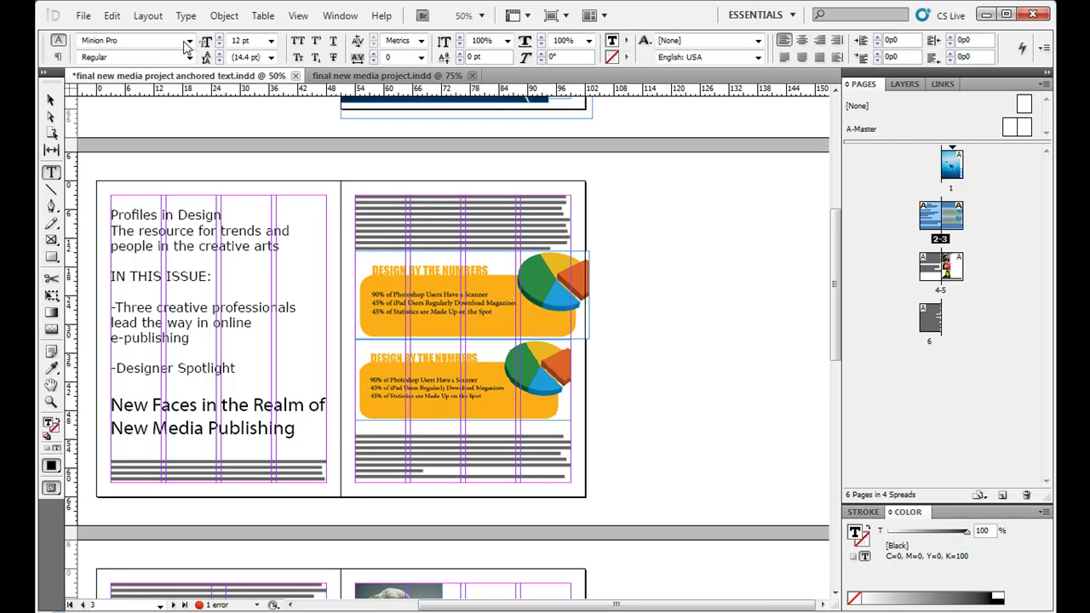
pyautogui.click(50, 100)
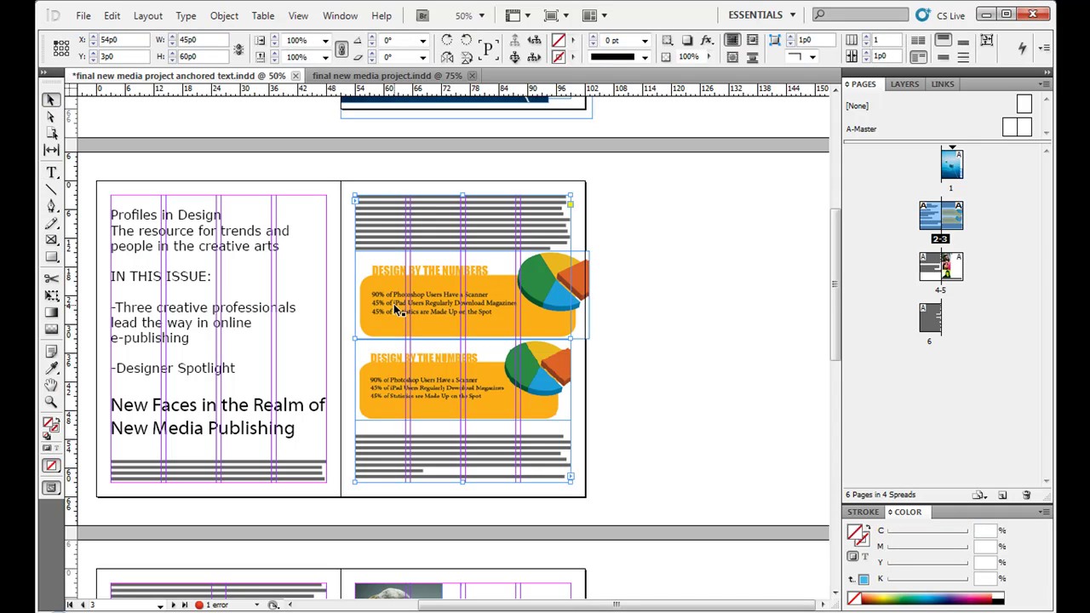
pyautogui.click(464, 298)
pyautogui.press('Delete')
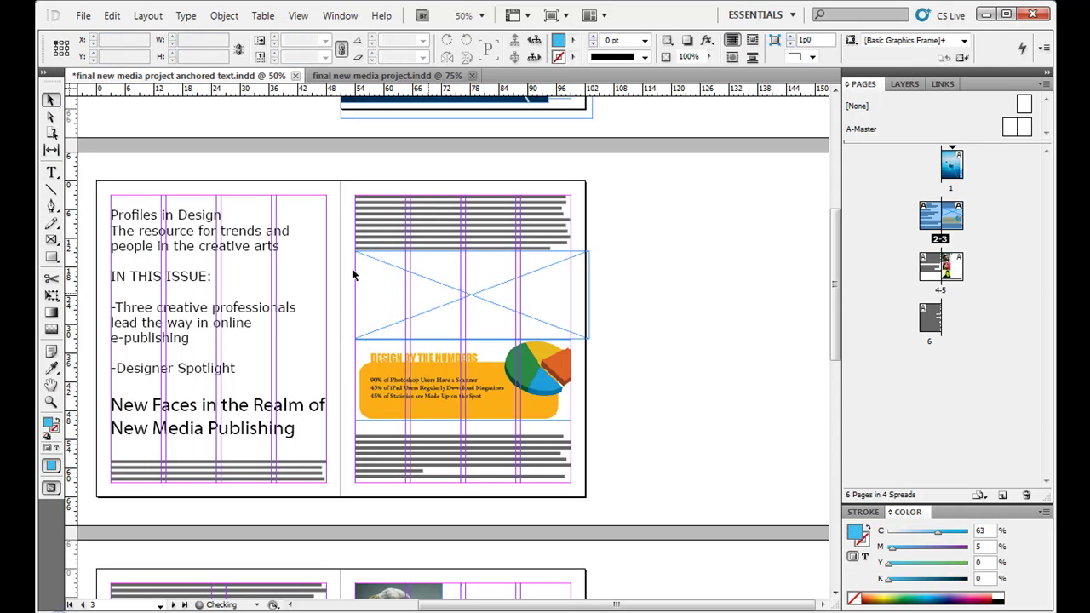
pyautogui.hotkey('ctrl', 'z')
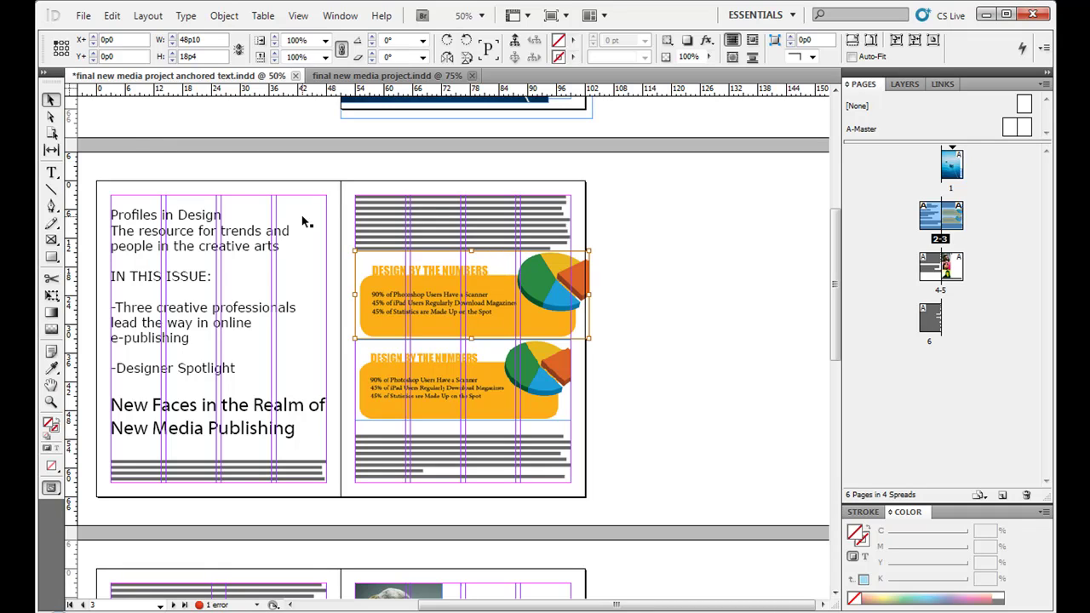
pyautogui.press('Escape')
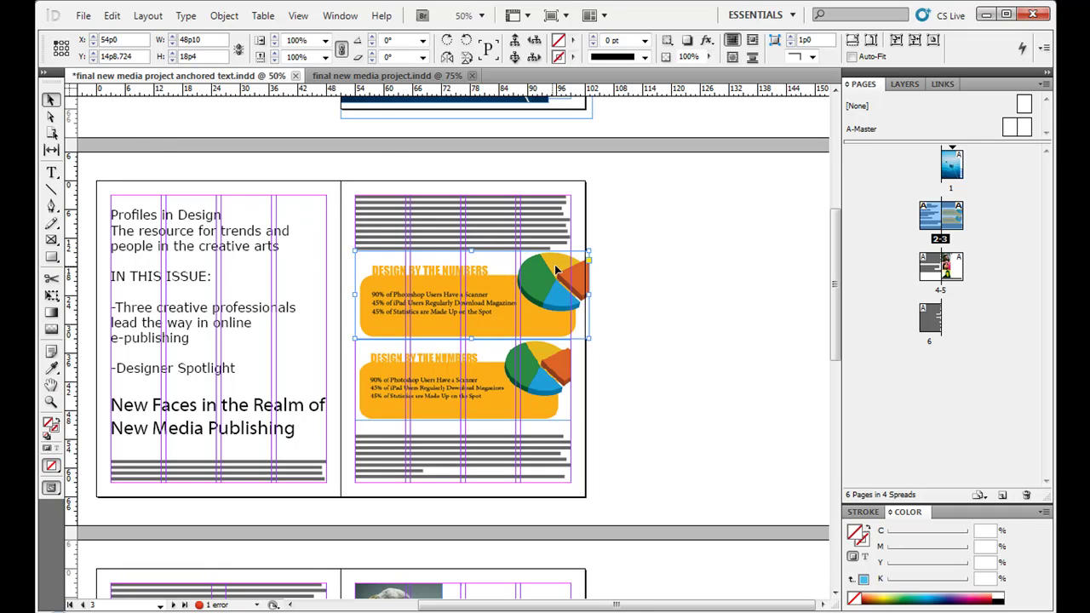
# Scale the upper inline Design by the Numbers graphic on page 3 to about 41p6 wide by 15p7 high
pyautogui.click(686, 255)
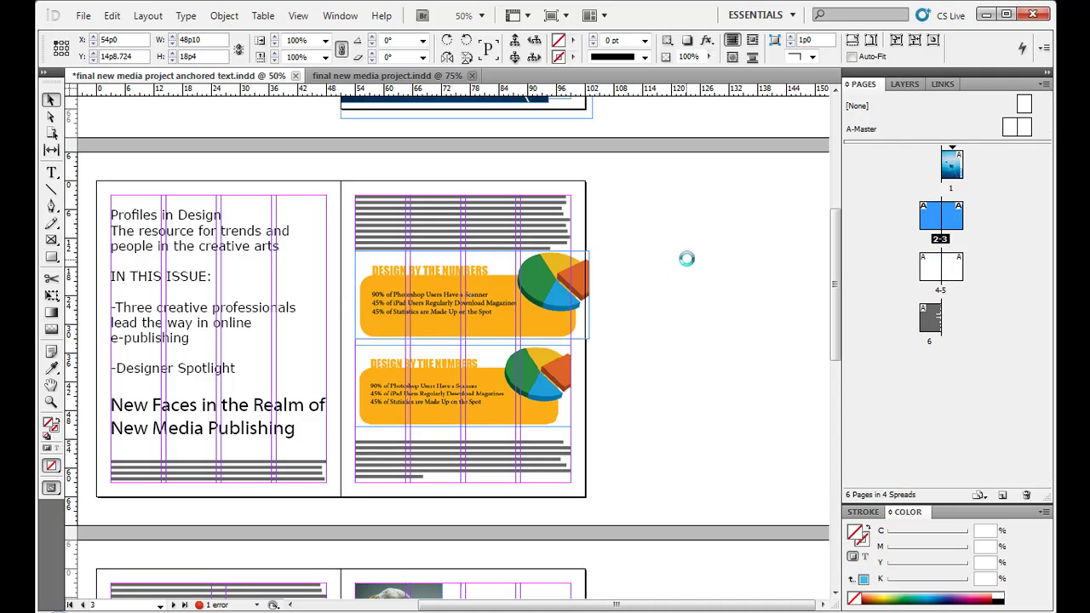
pyautogui.click(560, 274)
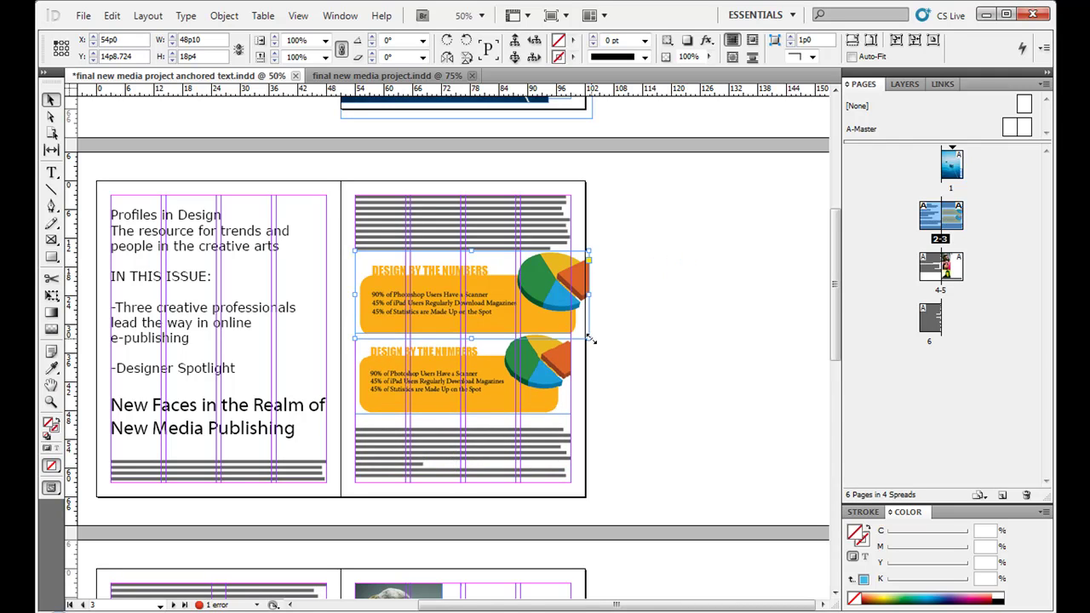
pyautogui.moveTo(593, 340); pyautogui.dragTo(552, 313)
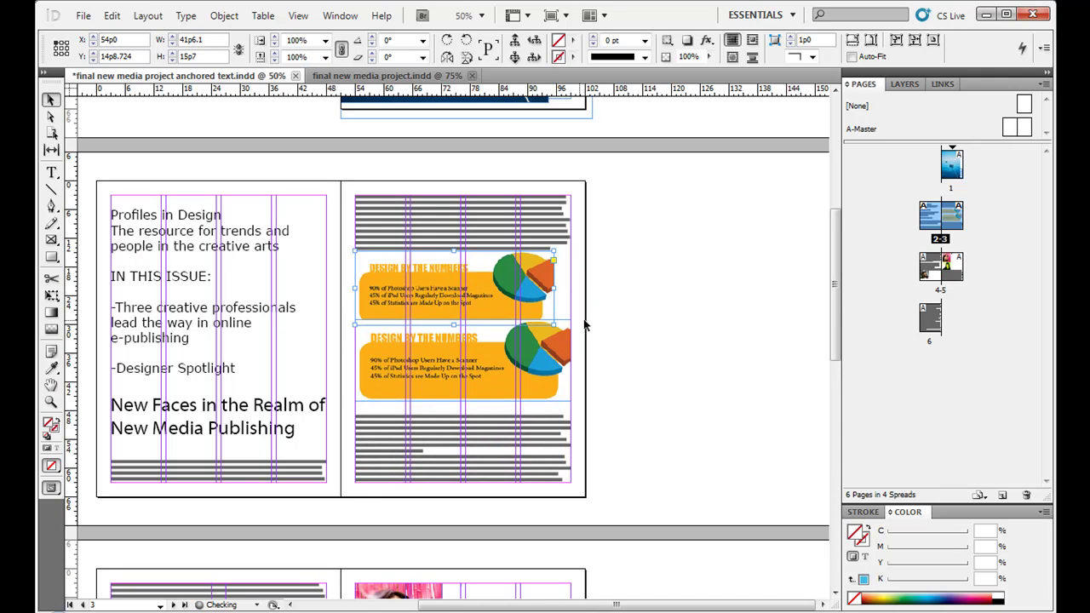
pyautogui.click(619, 310)
# Check the type formatting of the Designer Spotlight heading and the body text beneath it on page 4 with the Type tool
pyautogui.moveTo(500, 460); pyautogui.dragTo(575, 284)
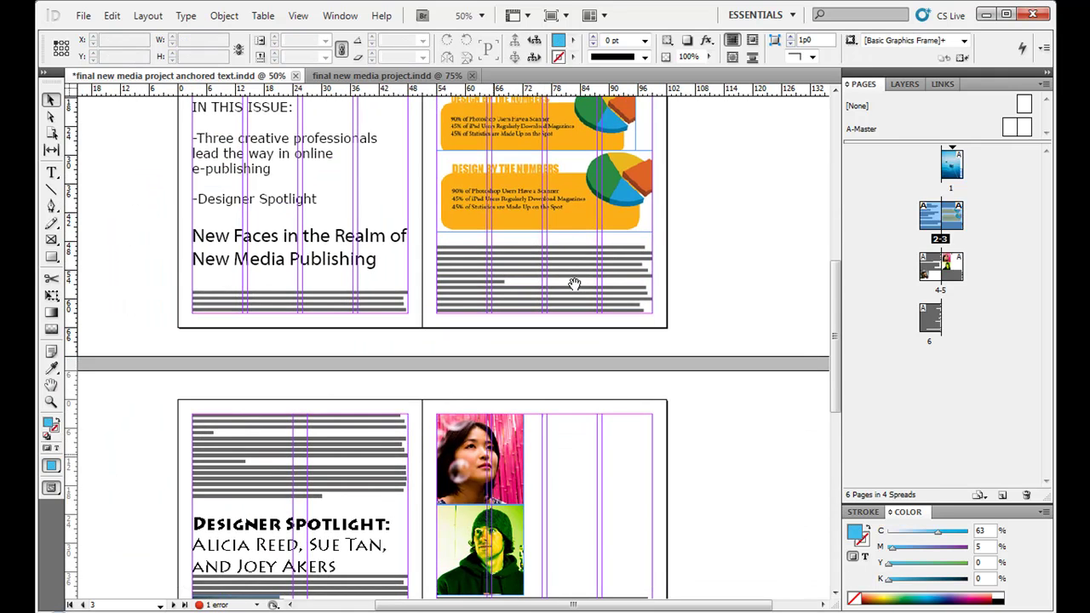
pyautogui.moveTo(443, 410); pyautogui.dragTo(546, 171)
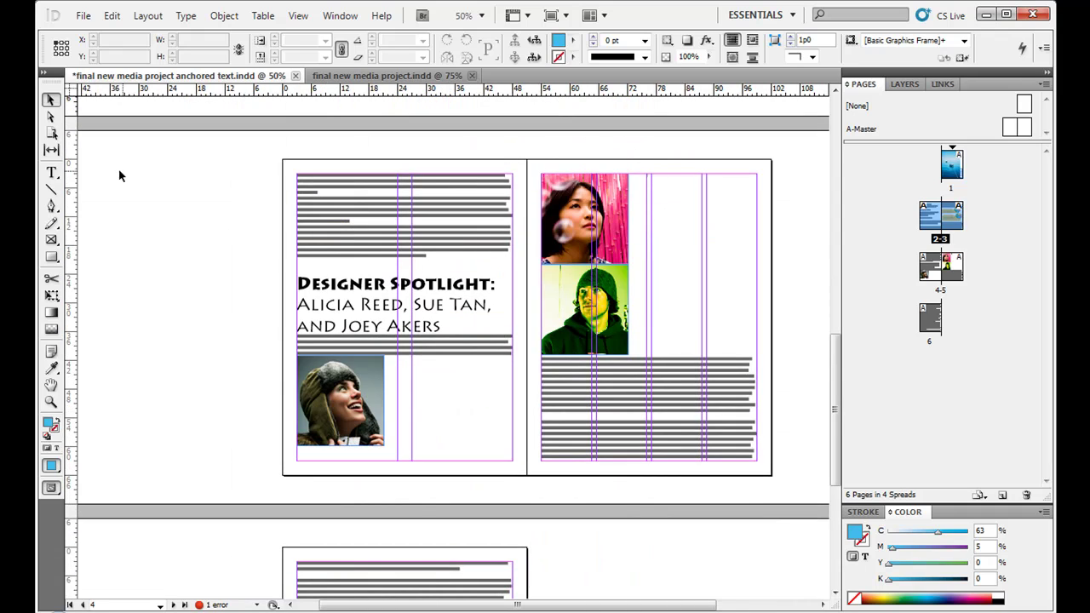
pyautogui.click(51, 172)
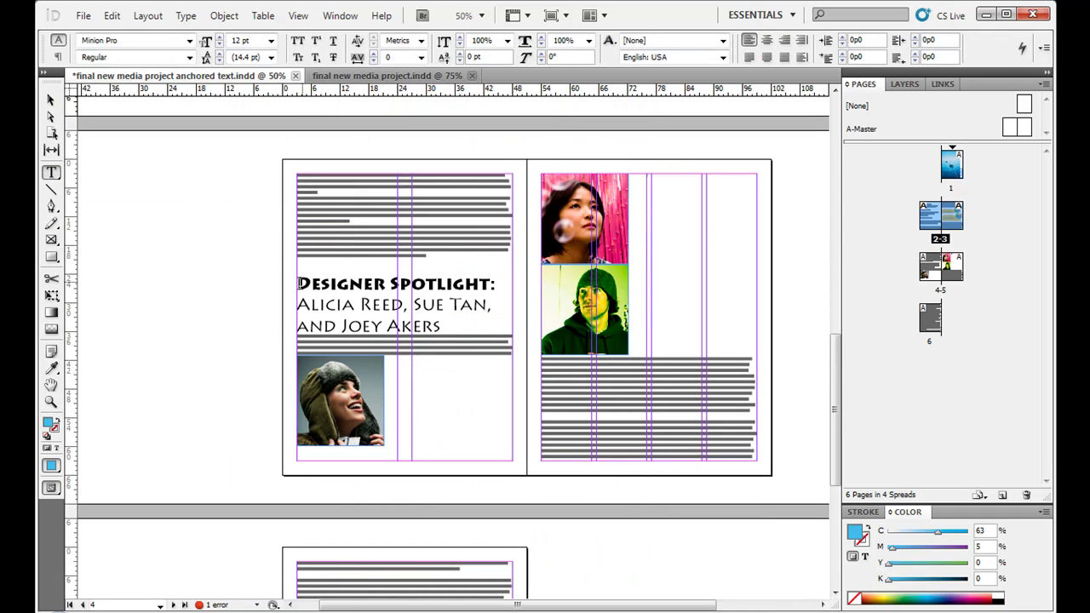
pyautogui.click(299, 283)
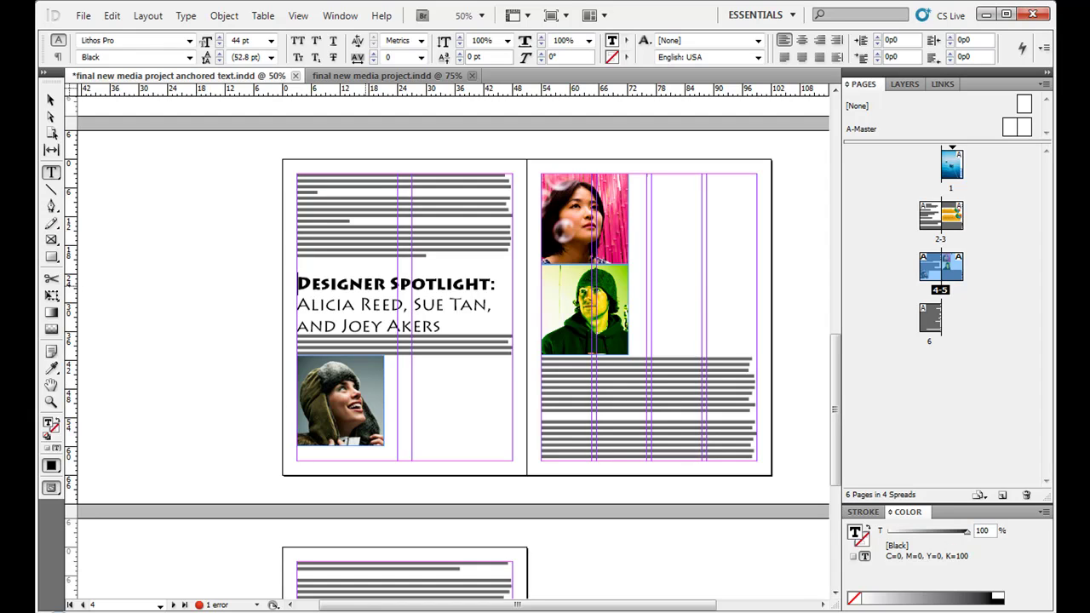
pyautogui.press('Up')
pyautogui.press('Up')
pyautogui.press('Up')
pyautogui.press('Up')
pyautogui.press('Down')
pyautogui.press('Down')
pyautogui.click(50, 101)
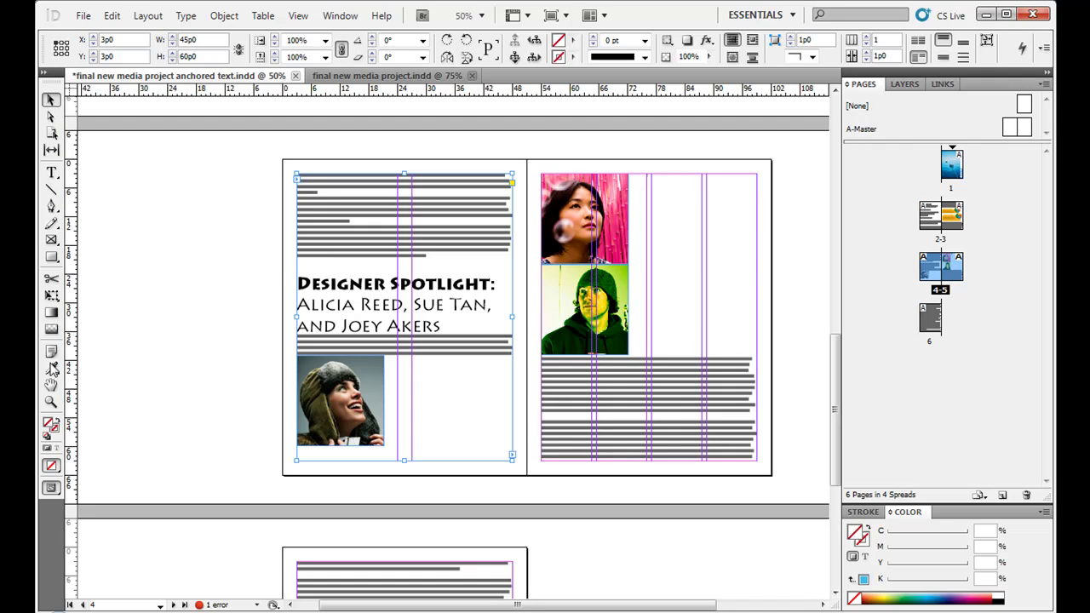
pyautogui.click(50, 173)
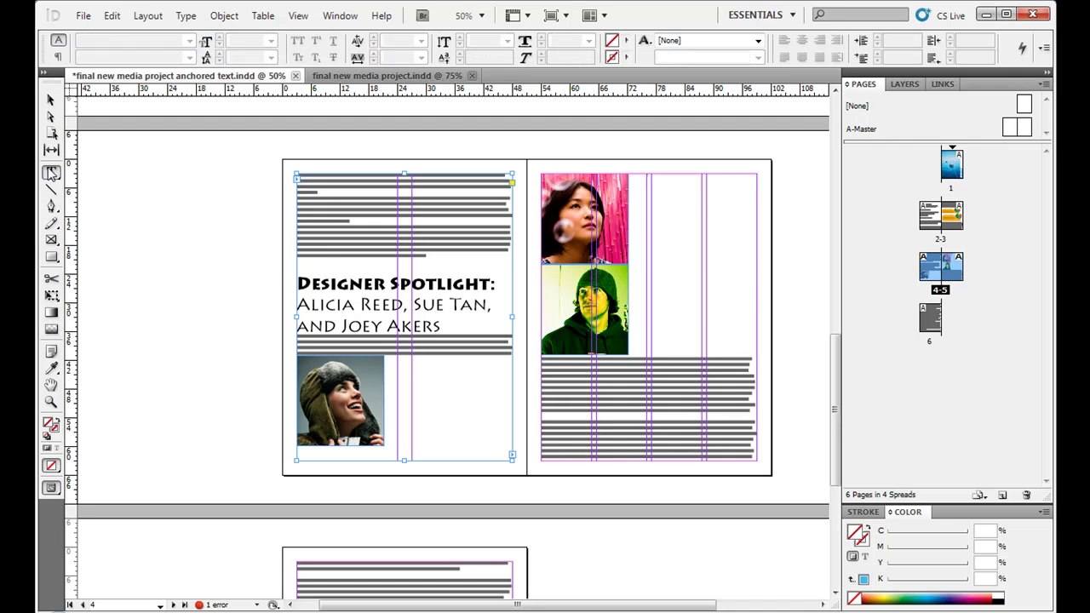
pyautogui.click(431, 341)
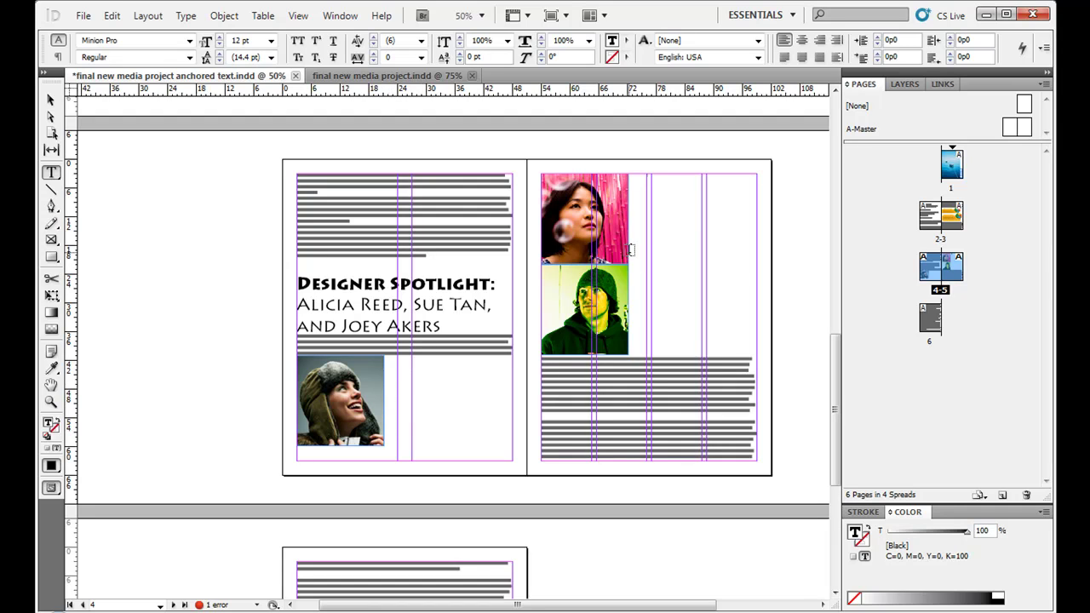
# Paste a free-standing copy of the page 4 portrait and move it onto the pasteboard at about X -26p7, Y 16p0
pyautogui.click(53, 102)
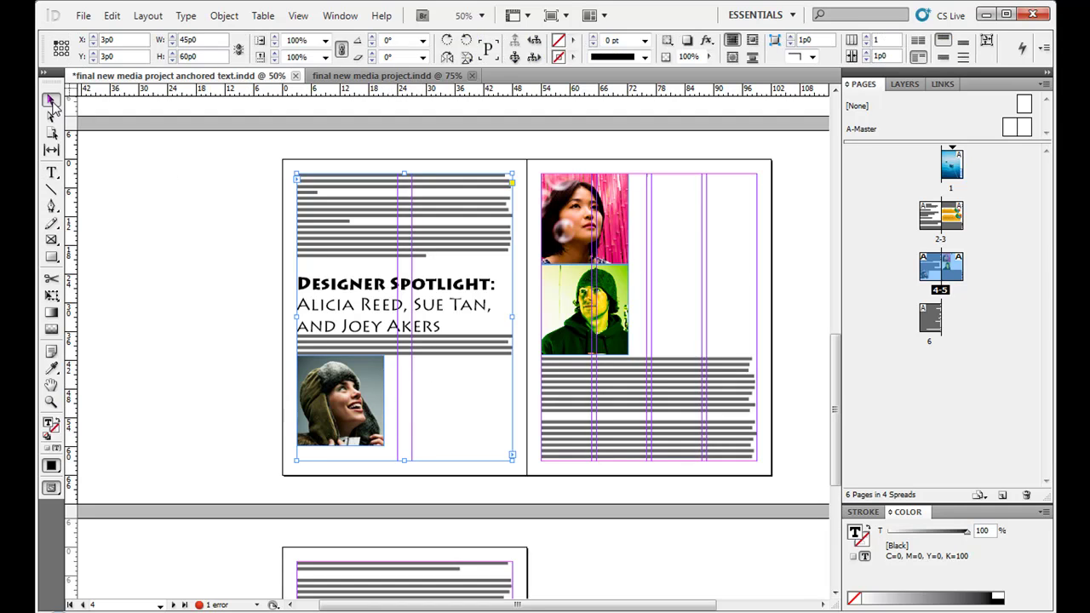
pyautogui.click(333, 383)
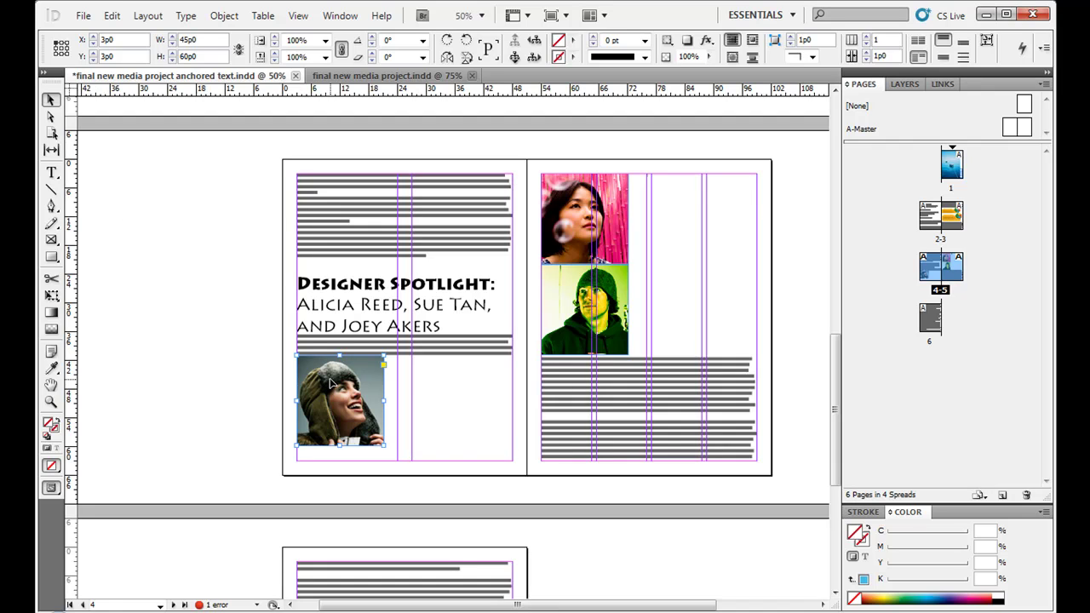
pyautogui.hotkey('ctrl', 'c')
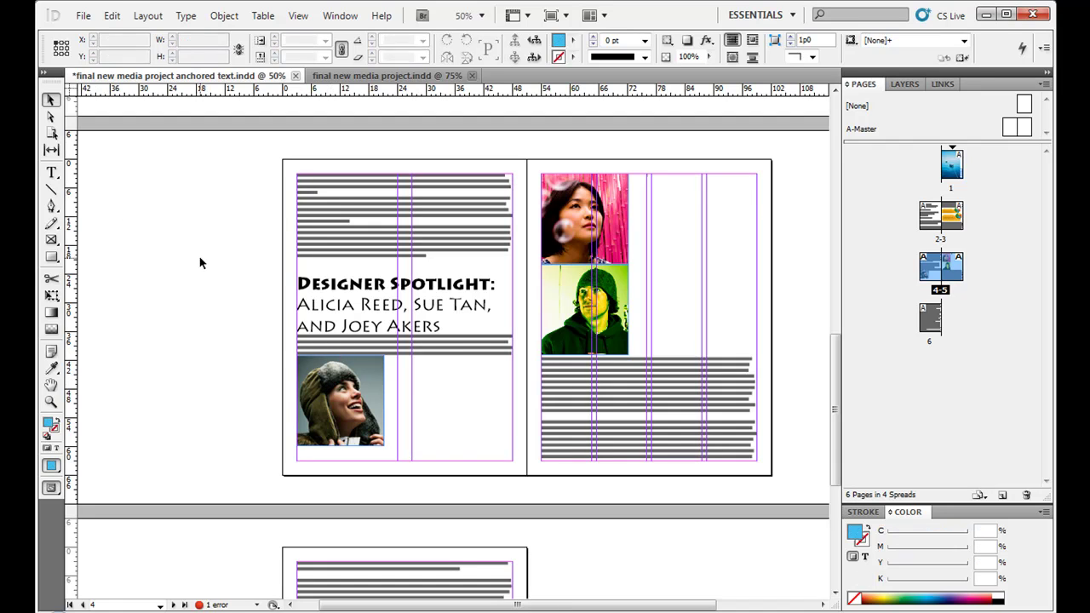
pyautogui.hotkey('ctrl', 'v')
pyautogui.moveTo(460, 317); pyautogui.dragTo(201, 291)
pyautogui.hotkey('ctrl', 'z')
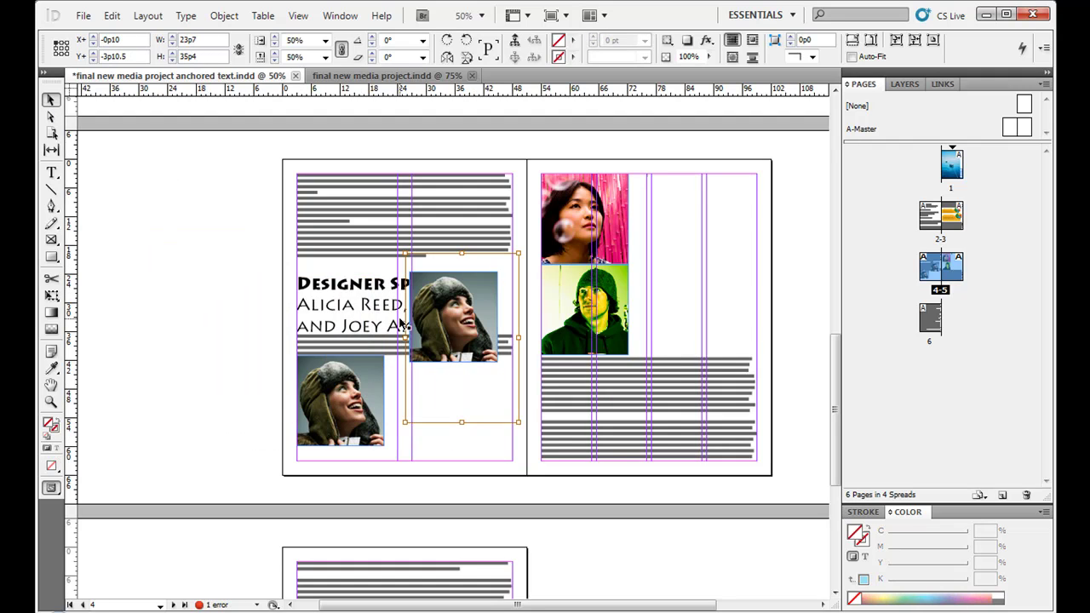
pyautogui.click(463, 302)
pyautogui.moveTo(462, 303); pyautogui.dragTo(219, 252)
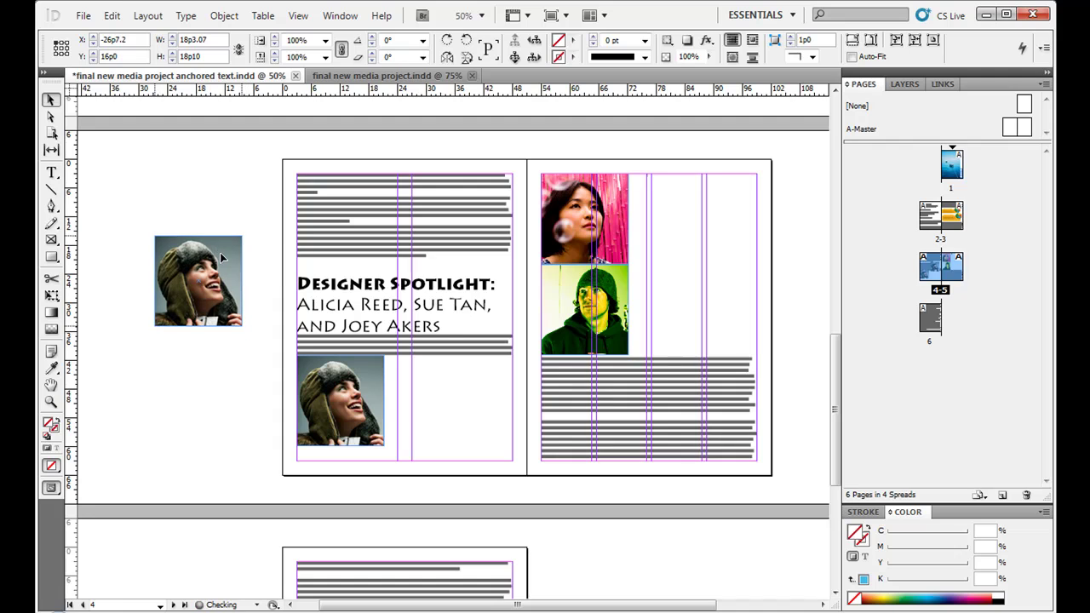
# Take the portrait copy off the pasteboard and try pasting it inline into the page 5 body text, undoing the paste
pyautogui.click(111, 15)
pyautogui.click(136, 92)
pyautogui.press('Delete')
pyautogui.click(51, 172)
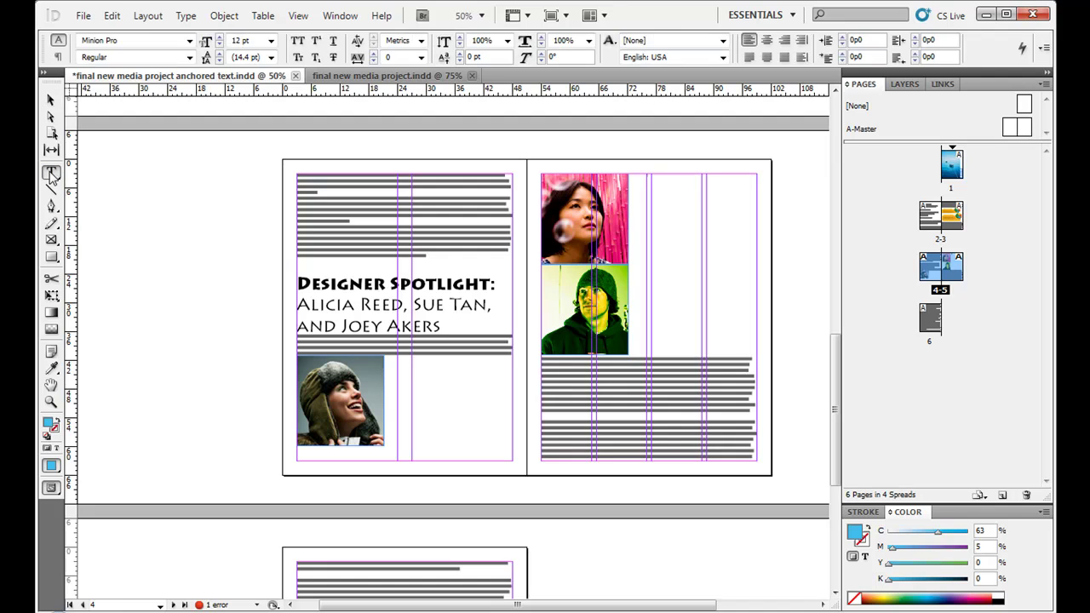
pyautogui.click(592, 396)
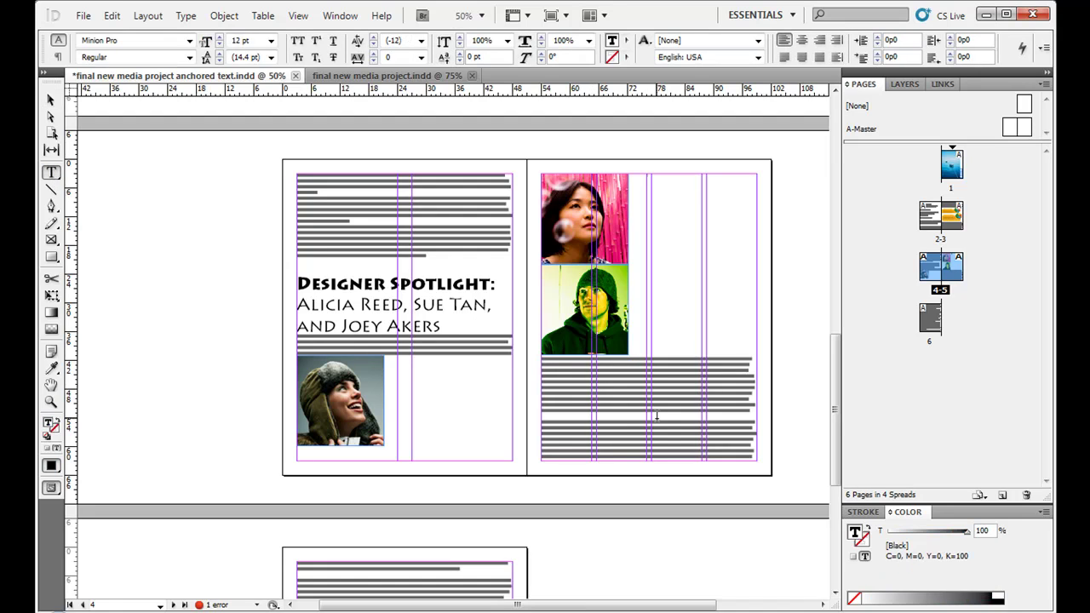
pyautogui.hotkey('ctrl', 'v')
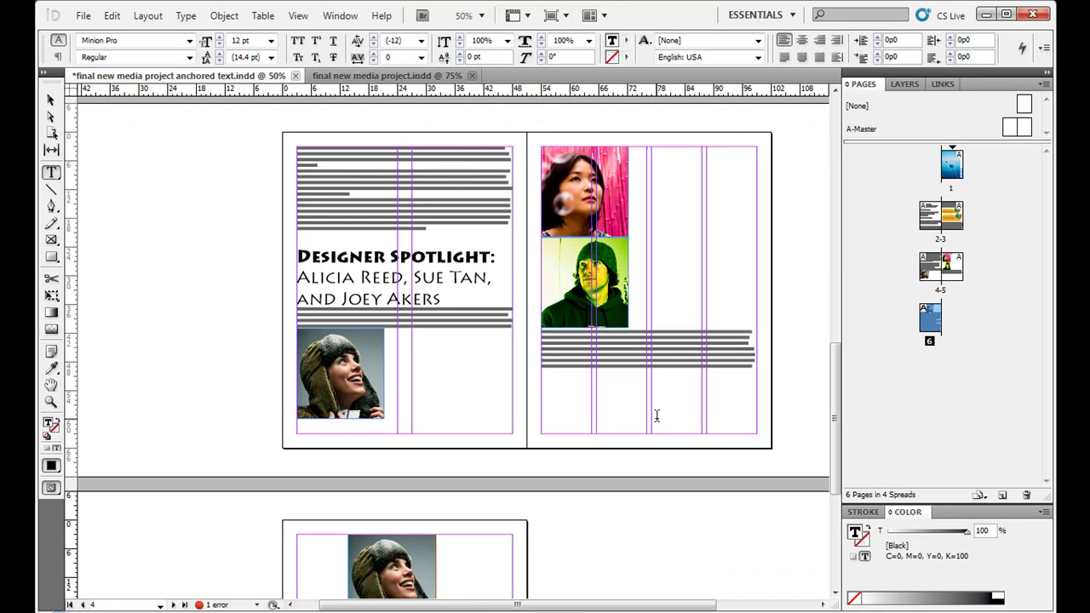
pyautogui.hotkey('ctrl', 'z')
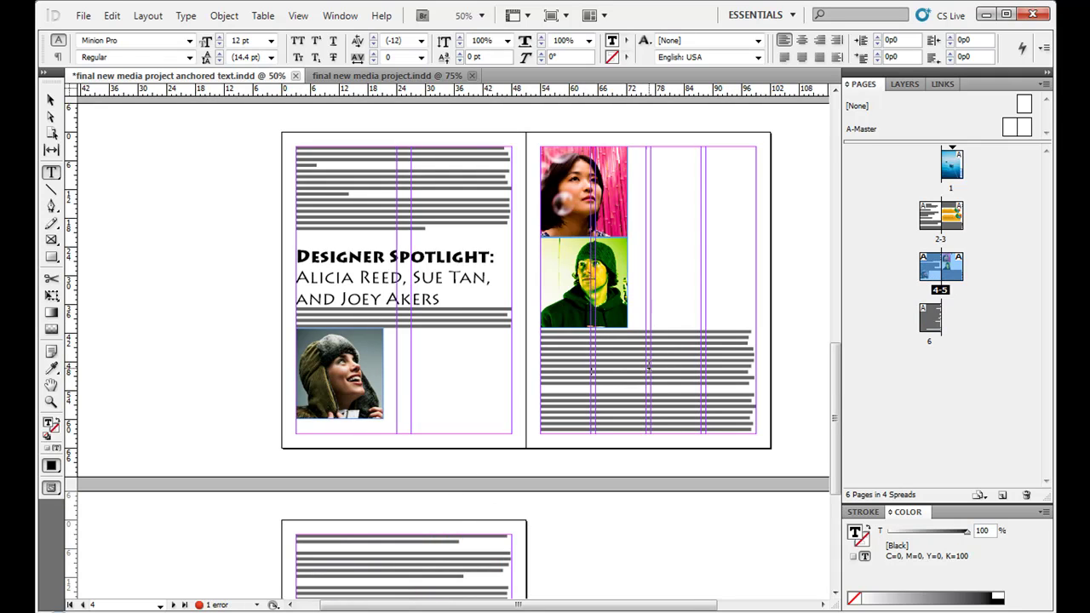
# Switch to final new media project.indd and inspect the separate Design by the Numbers text frame and pie chart on page 3
pyautogui.click(50, 99)
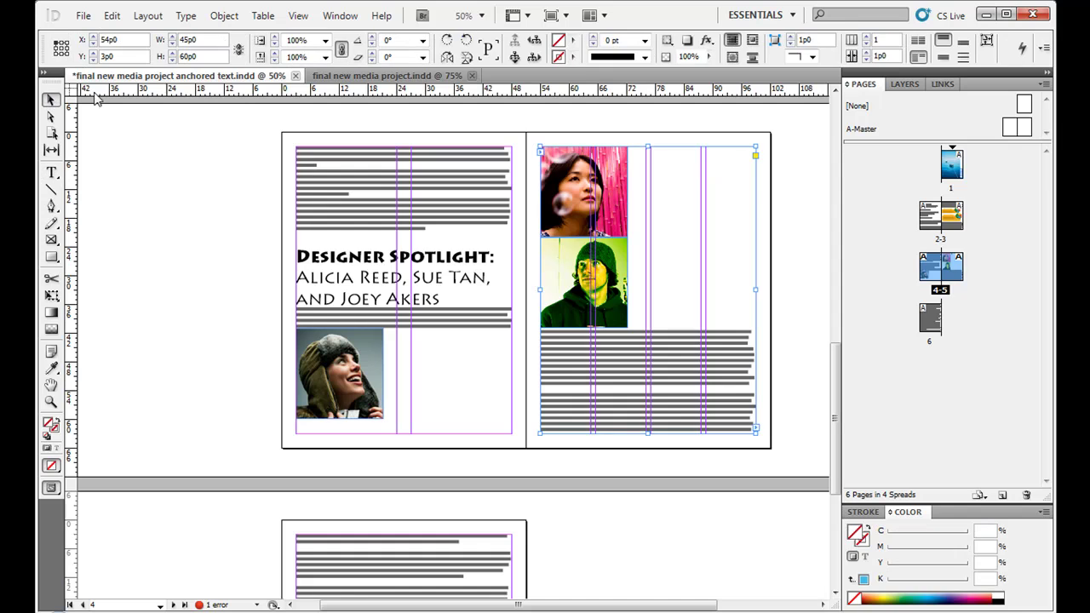
pyautogui.moveTo(664, 357); pyautogui.dragTo(611, 413)
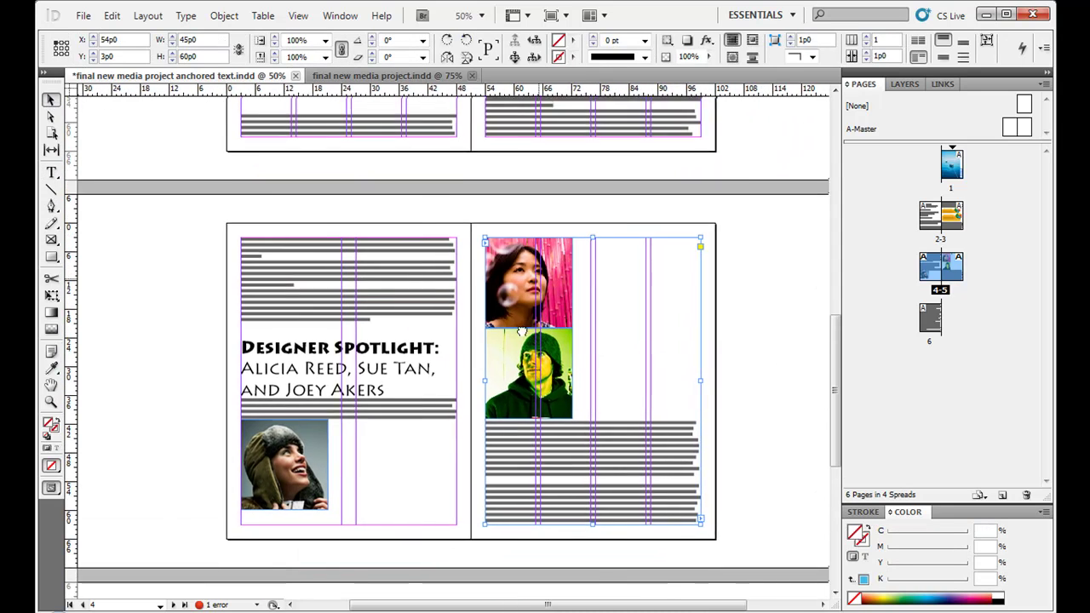
pyautogui.scroll(5, 520, 313)
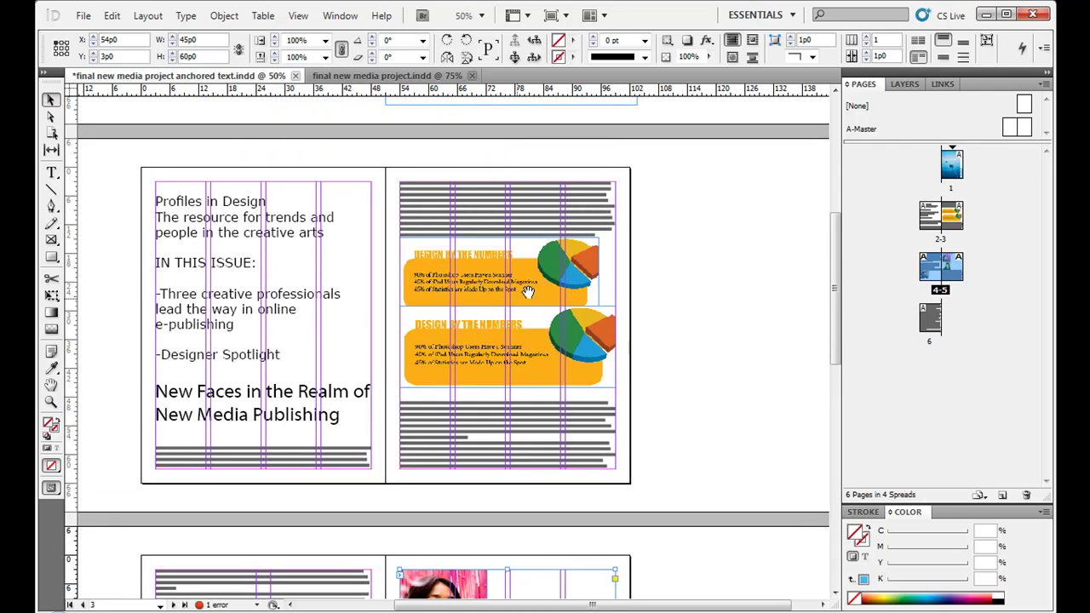
pyautogui.click(366, 76)
pyautogui.scroll(-6, 473, 289)
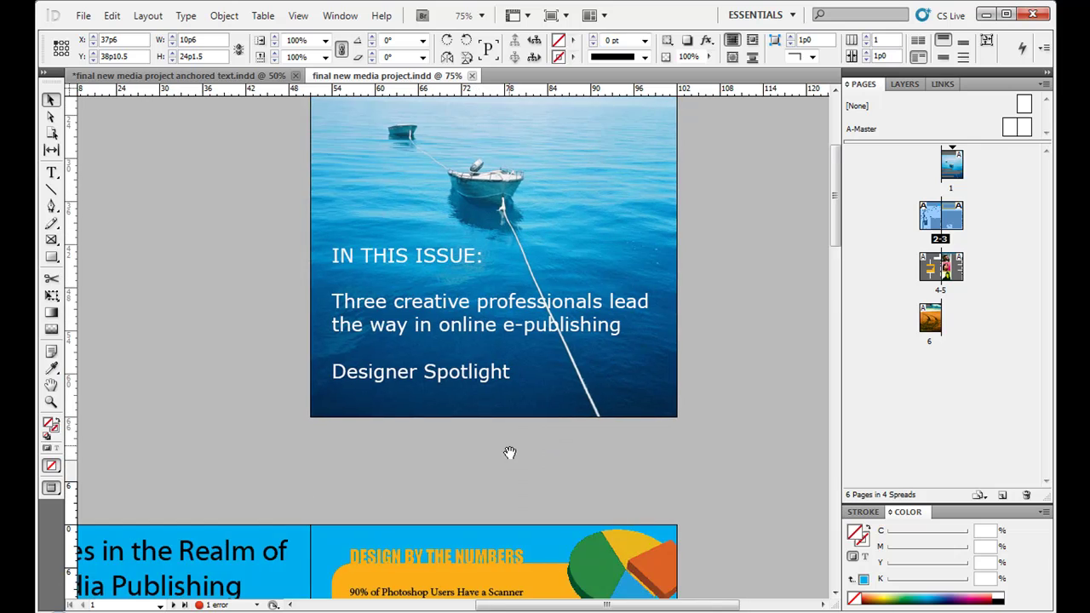
pyautogui.click(494, 366)
pyautogui.click(446, 322)
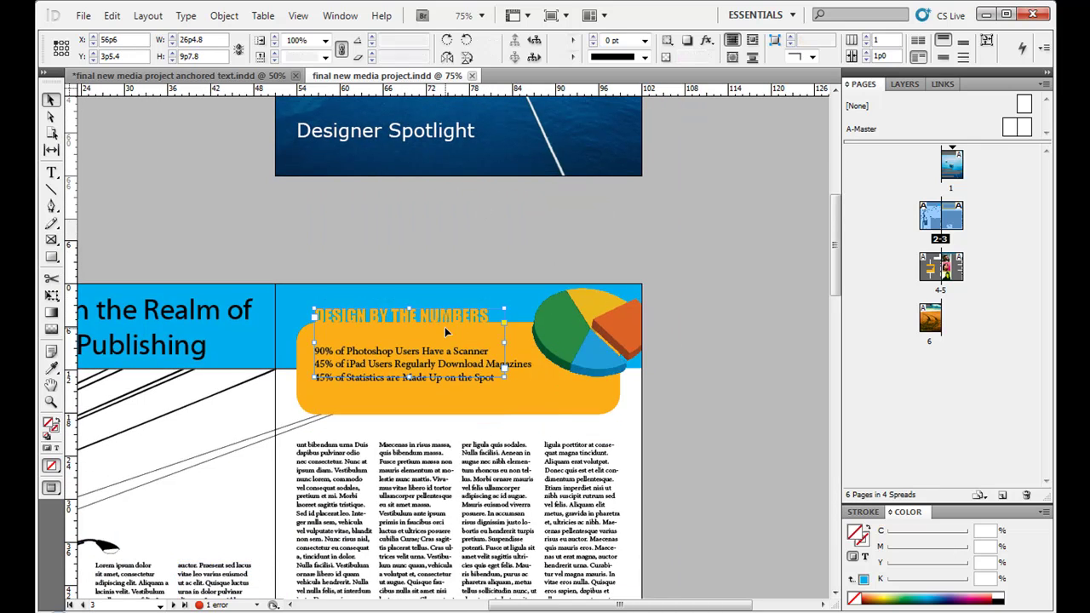
pyautogui.click(566, 329)
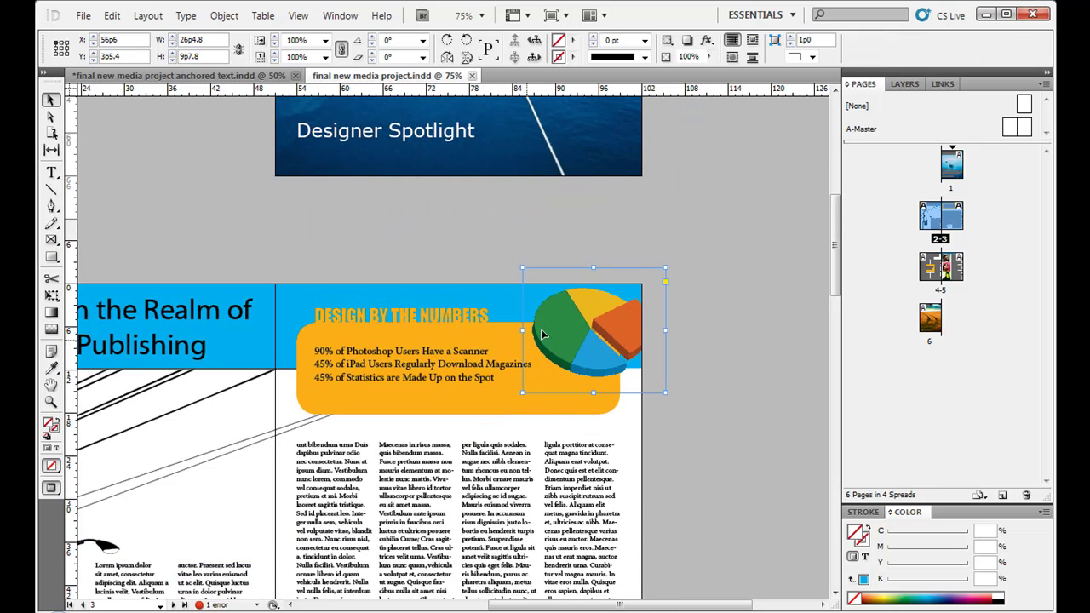
pyautogui.click(690, 278)
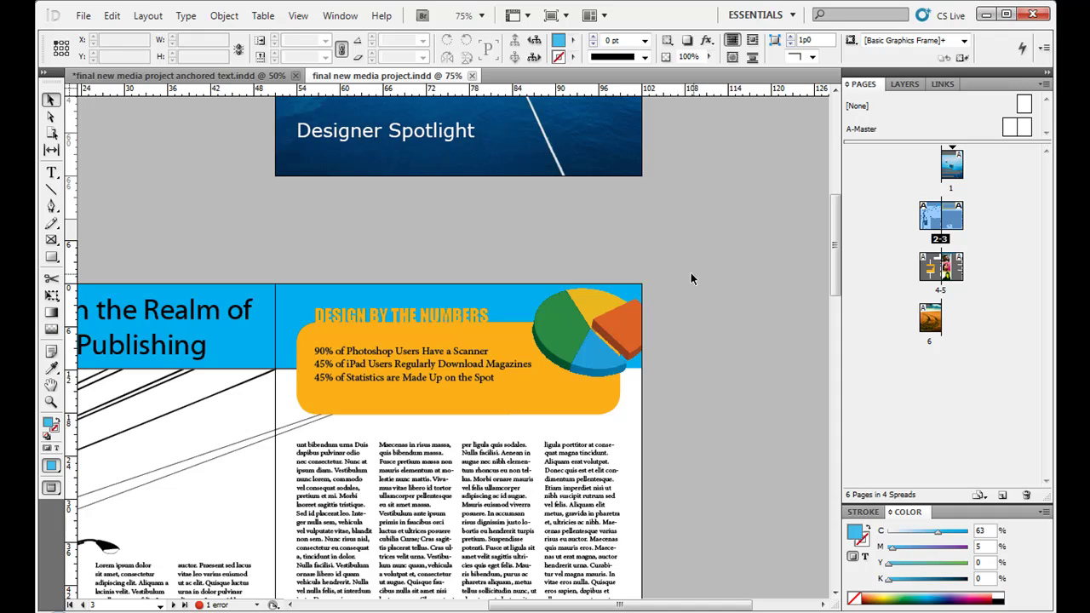
# Switch to final new media project anchored text.indd and review its inline graphics, portraits and text flow from page 3 to page 6
pyautogui.click(211, 75)
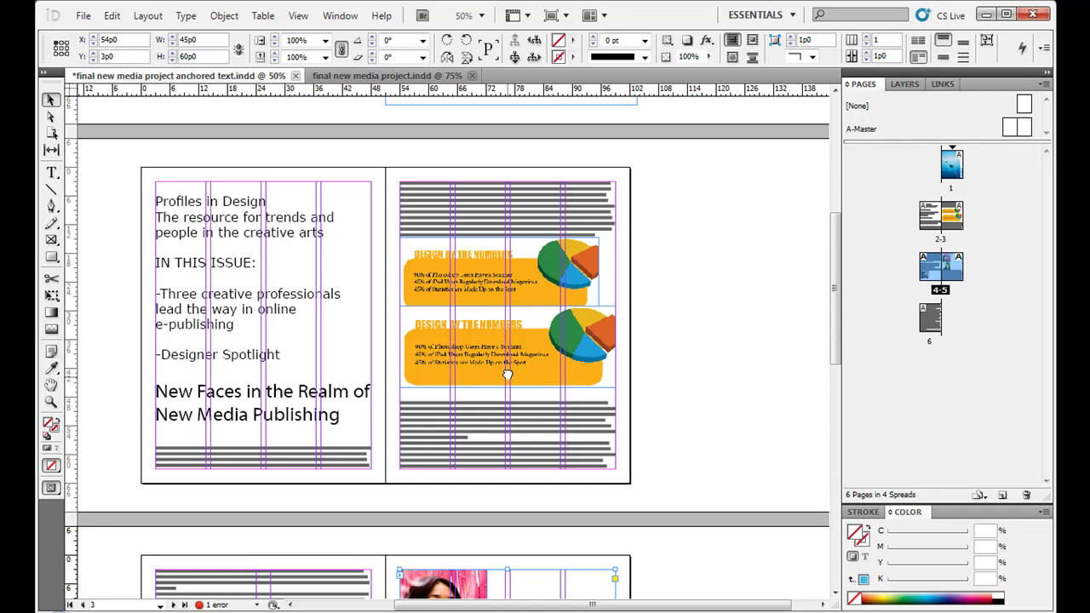
pyautogui.moveTo(505, 372); pyautogui.dragTo(532, 269)
pyautogui.moveTo(479, 410); pyautogui.dragTo(487, 211)
pyautogui.moveTo(492, 357); pyautogui.dragTo(492, 233)
pyautogui.moveTo(473, 349); pyautogui.dragTo(459, 467)
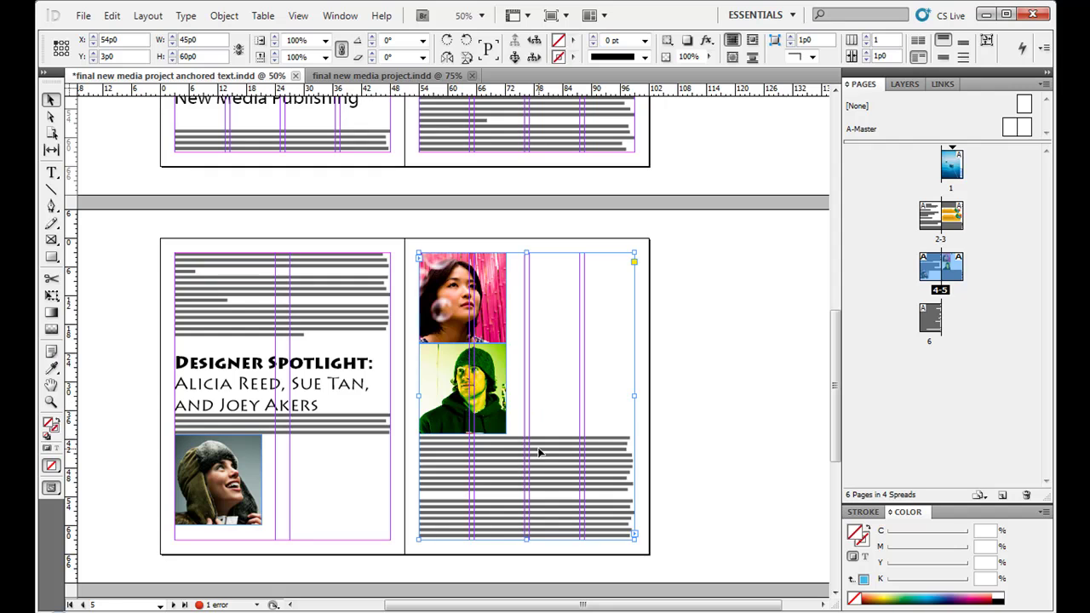
pyautogui.moveTo(515, 488); pyautogui.dragTo(546, 301)
pyautogui.moveTo(452, 498); pyautogui.dragTo(561, 294)
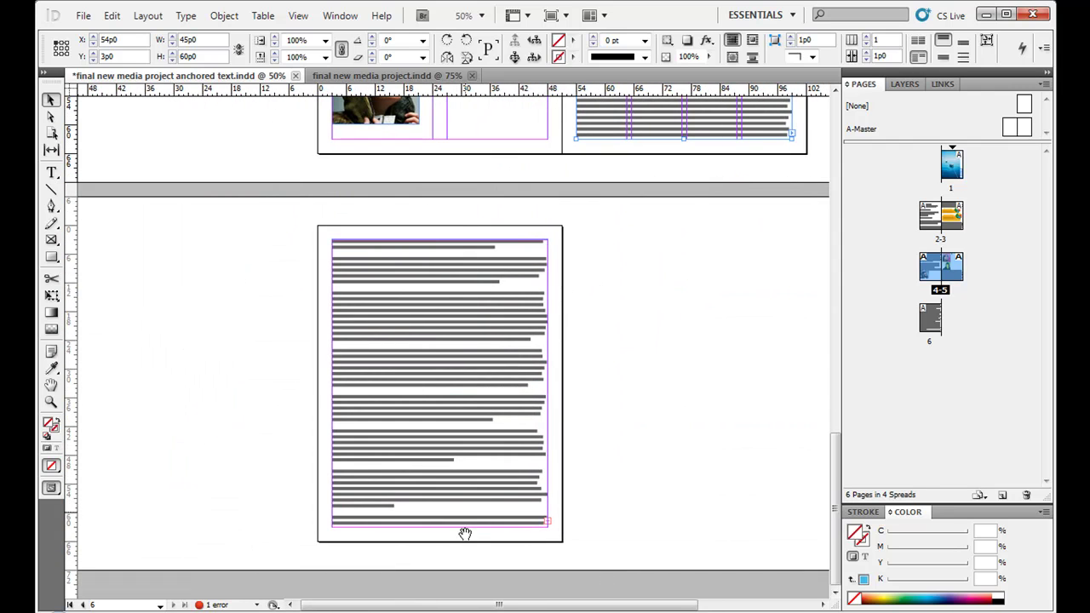
# Go back through the anchored-text pages from page 6 up to the cover, ending on the page 2-3 spread
pyautogui.scroll(5, 580, 298)
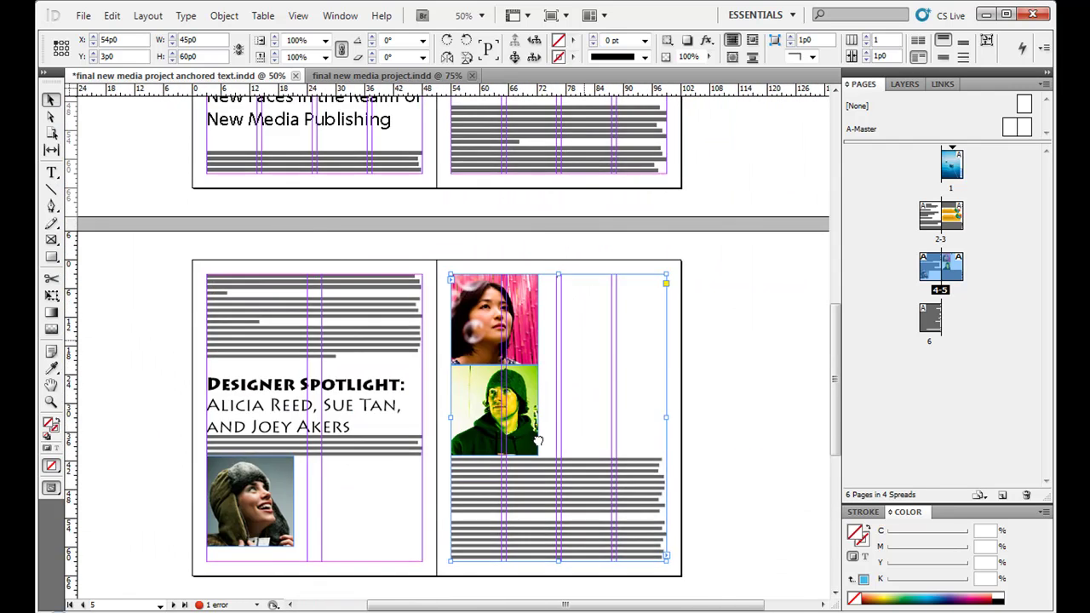
pyautogui.moveTo(538, 440); pyautogui.dragTo(565, 153)
pyautogui.moveTo(565, 243); pyautogui.dragTo(538, 501)
pyautogui.moveTo(575, 308); pyautogui.dragTo(570, 428)
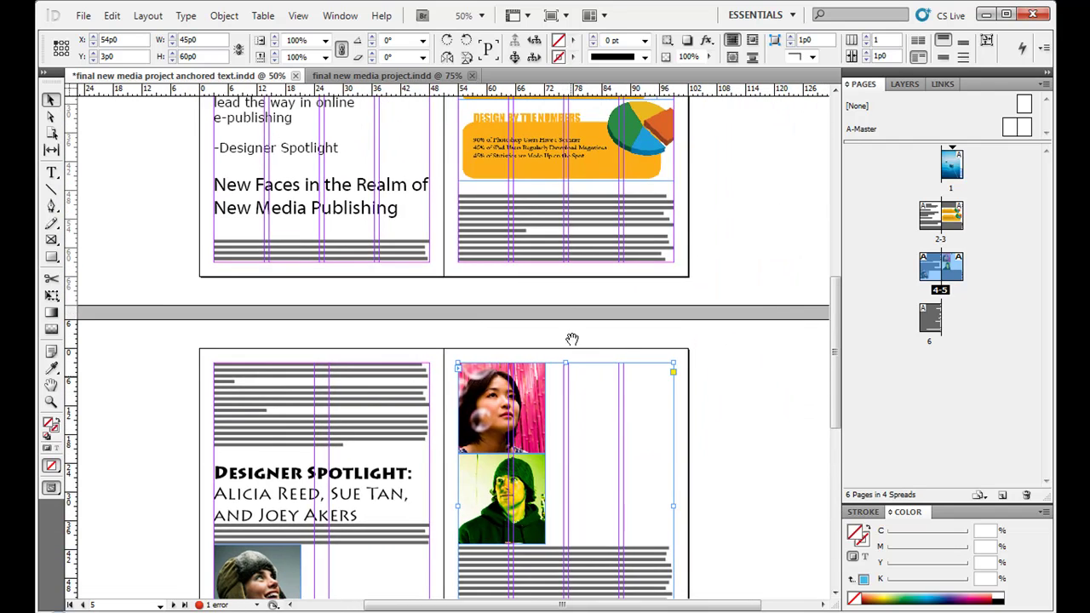
pyautogui.scroll(8, 571, 339)
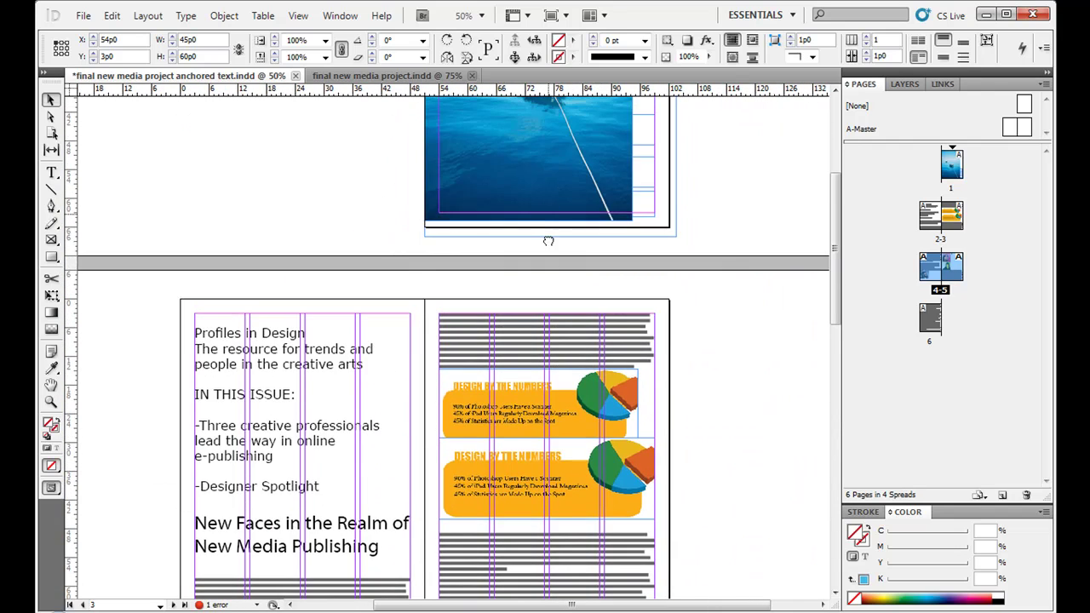
pyautogui.scroll(2, 548, 241)
pyautogui.scroll(-6, 554, 235)
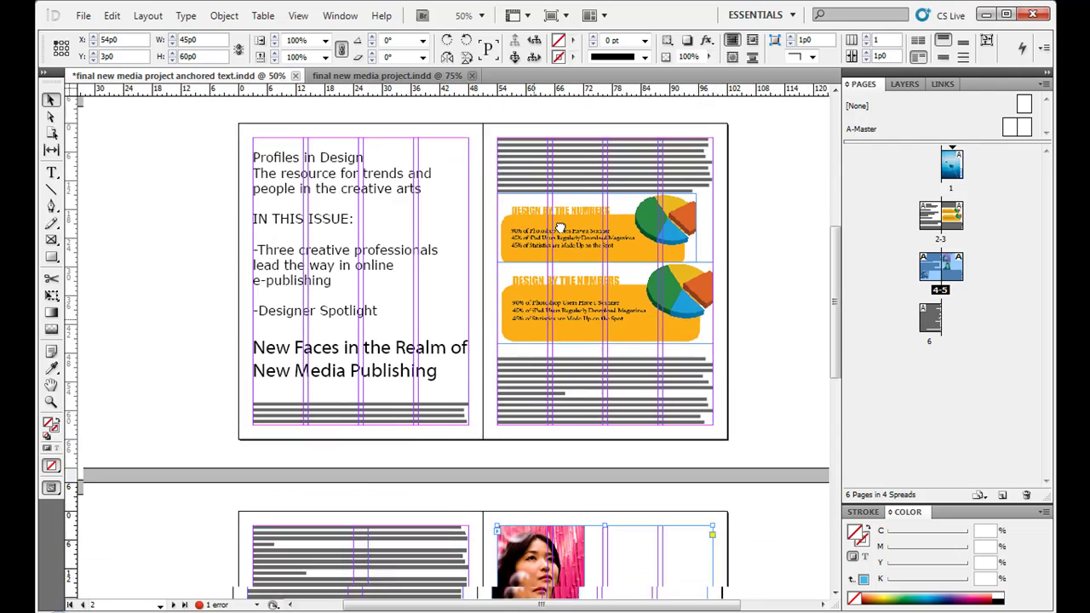
pyautogui.scroll(-1, 560, 228)
pyautogui.scroll(3, 459, 298)
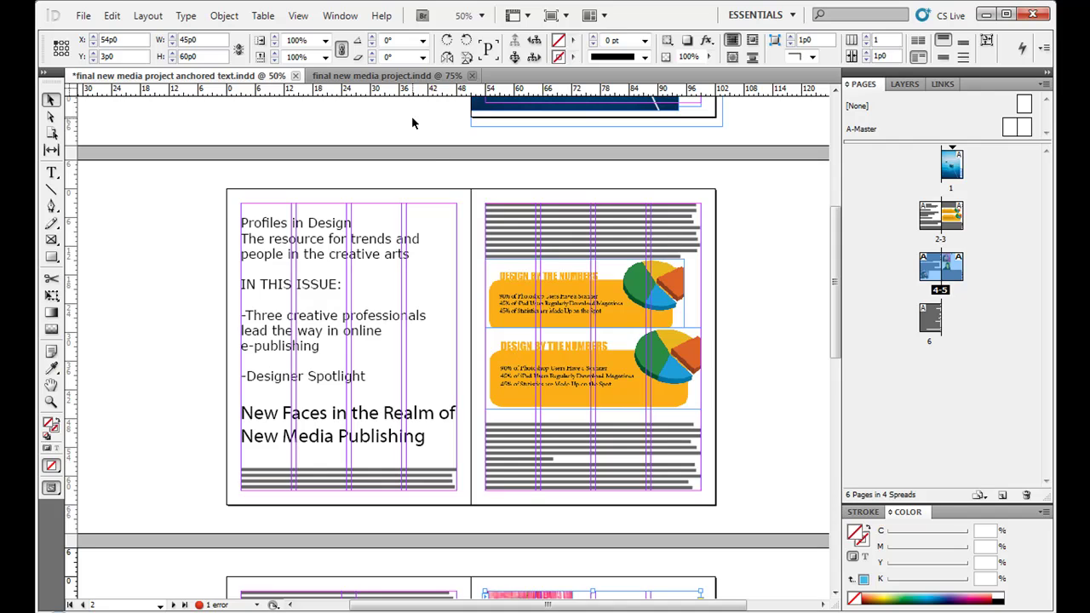
# Compare the designed page 2-3 spread in final new media project.indd with the anchored-text version
pyautogui.click(393, 72)
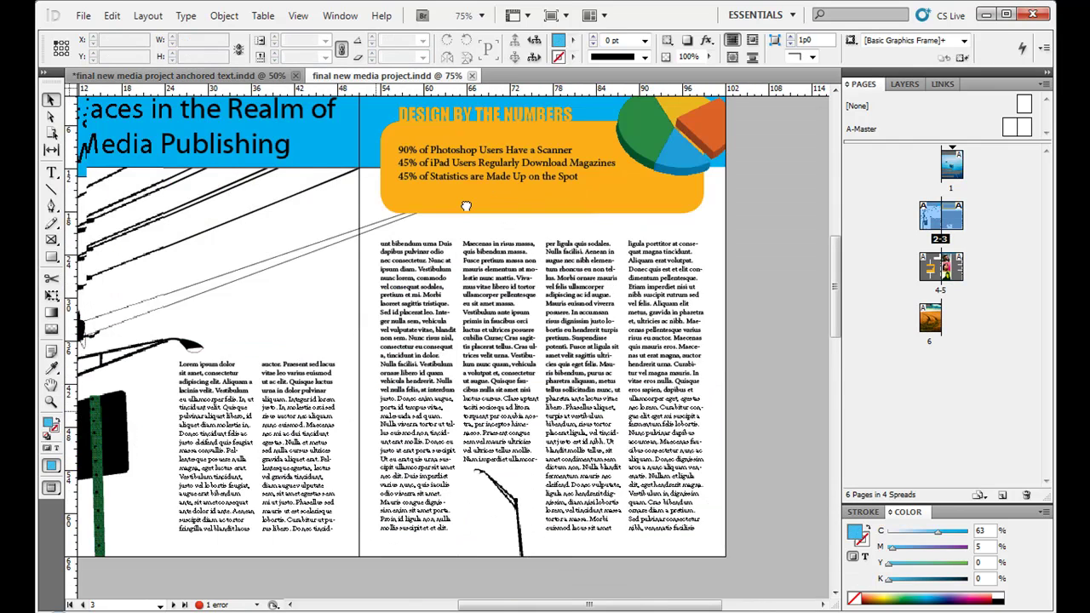
pyautogui.moveTo(478, 327); pyautogui.dragTo(530, 391)
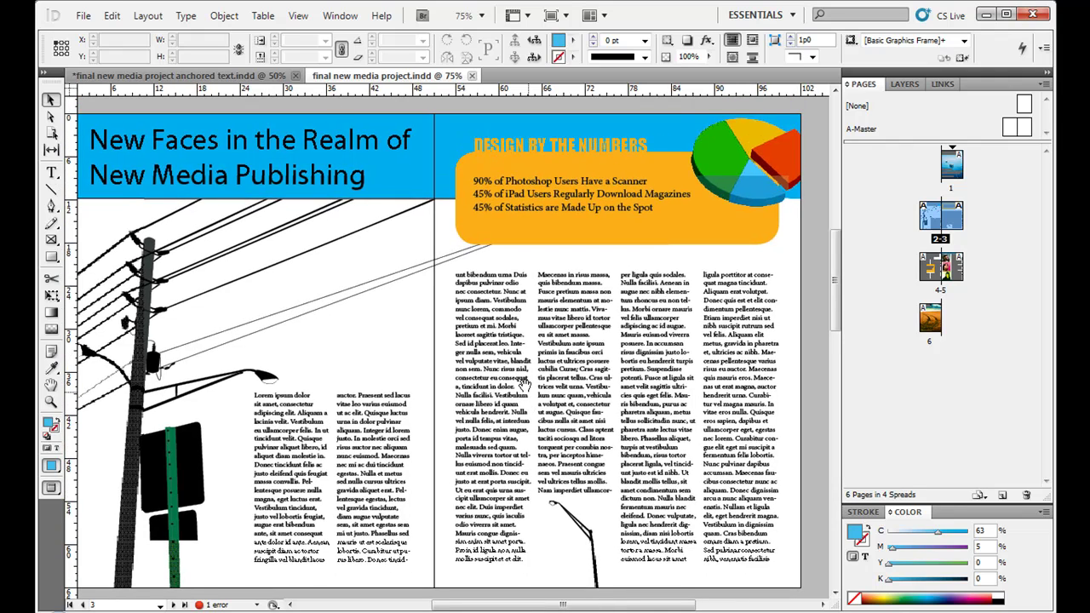
pyautogui.click(262, 78)
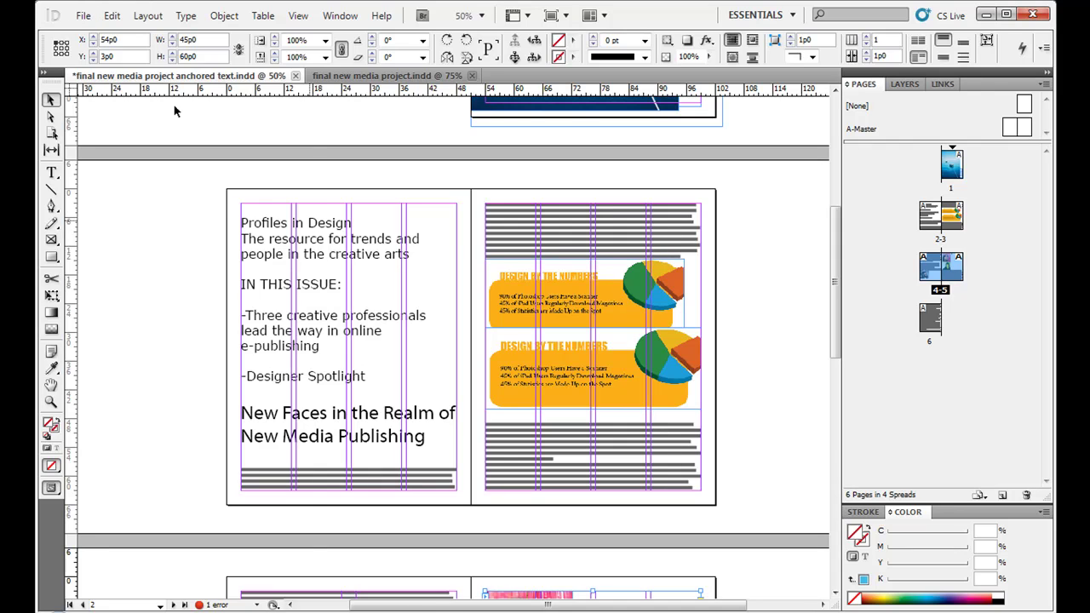
# Start an EPUB export of the anchored-text document and cancel it without saving
pyautogui.click(81, 16)
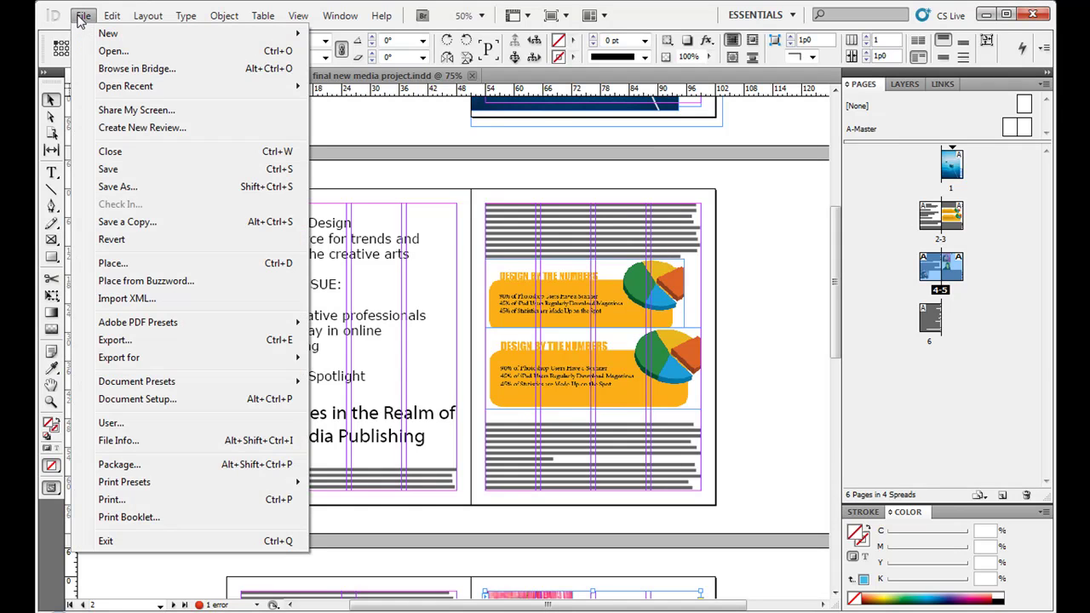
pyautogui.moveTo(256, 361)
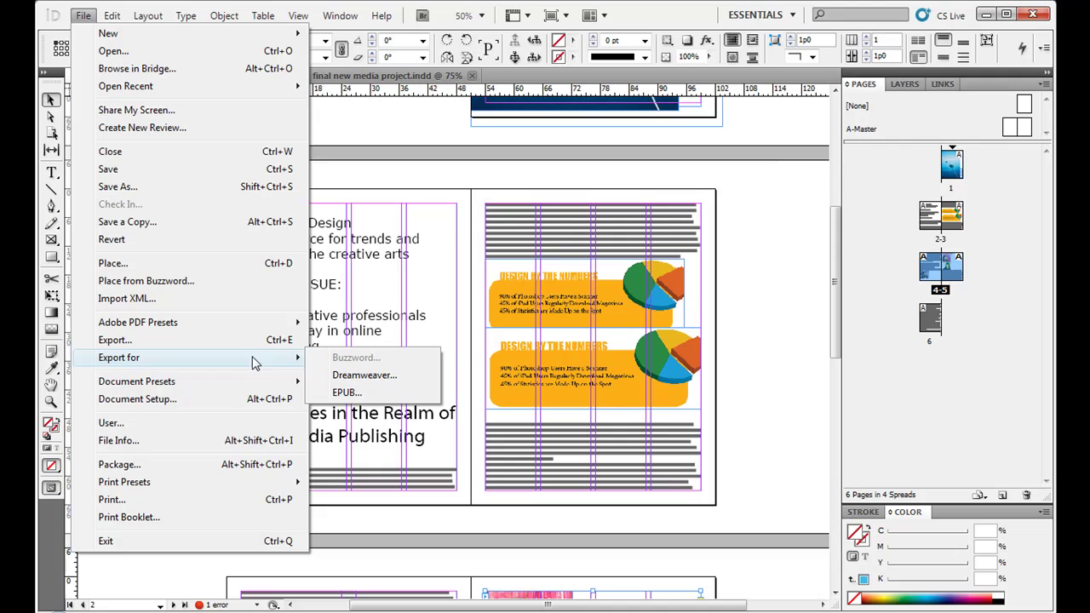
pyautogui.click(349, 393)
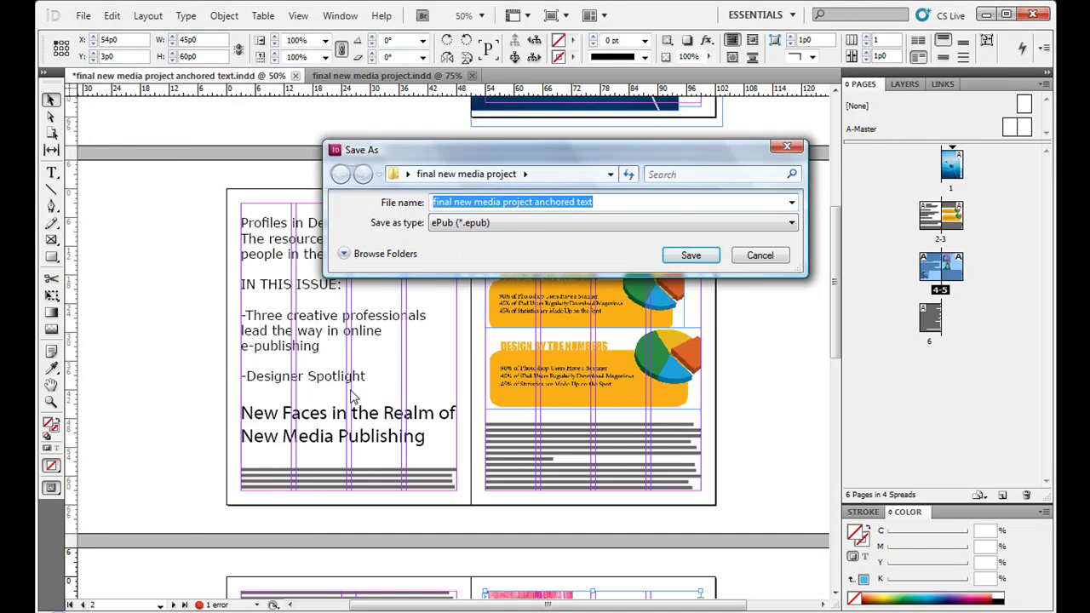
pyautogui.click(757, 258)
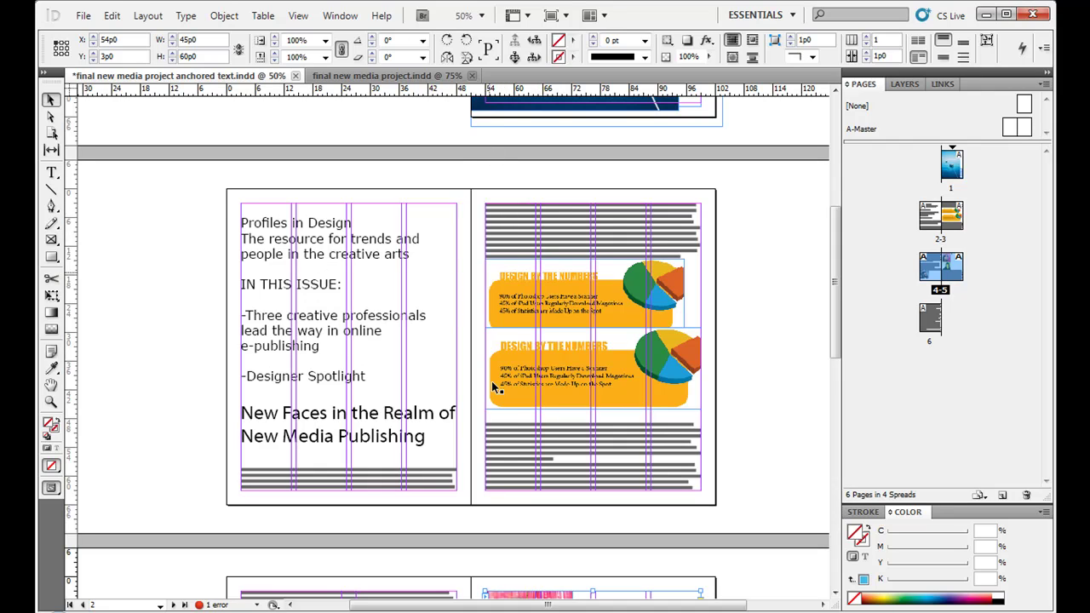
# Insert four paragraph breaks after the short line in the page 3 body text below the Design by the Numbers graphics
pyautogui.moveTo(484, 468); pyautogui.dragTo(520, 214)
pyautogui.moveTo(521, 264); pyautogui.dragTo(460, 420)
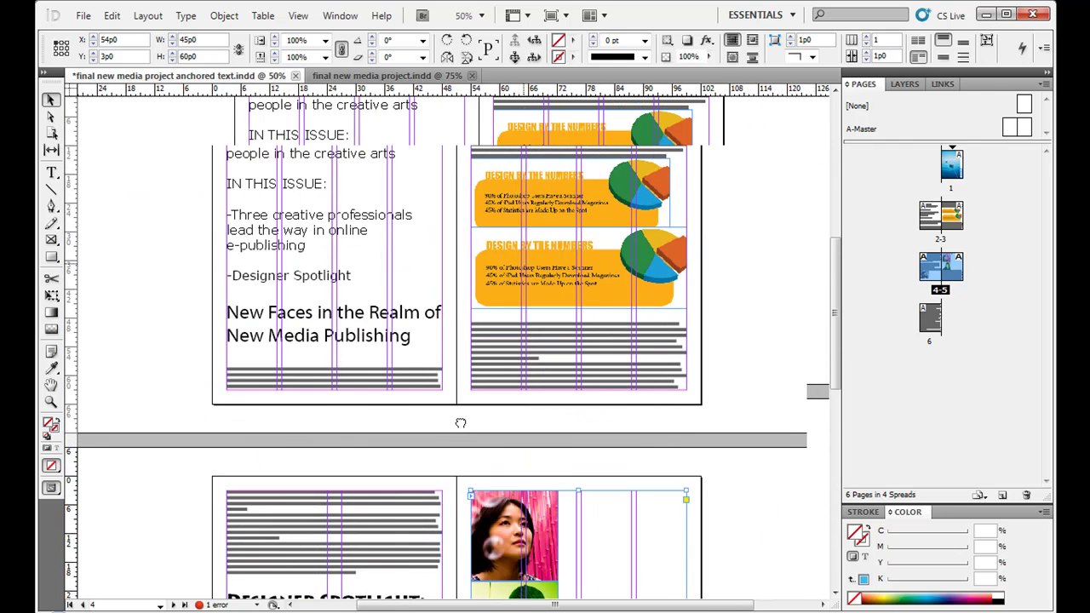
pyautogui.click(518, 371)
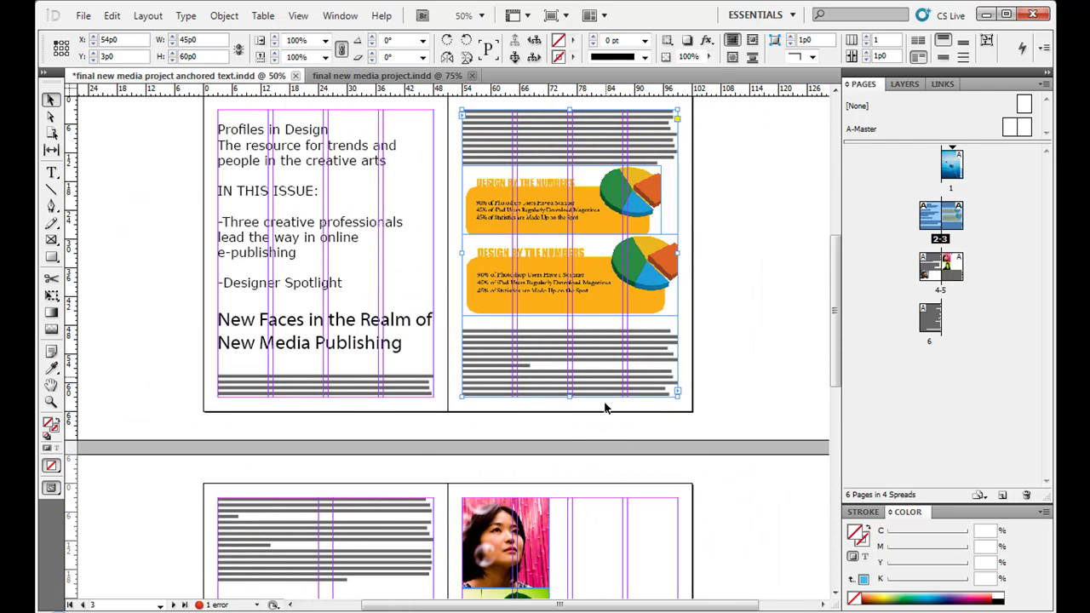
pyautogui.scroll(-2, 606, 409)
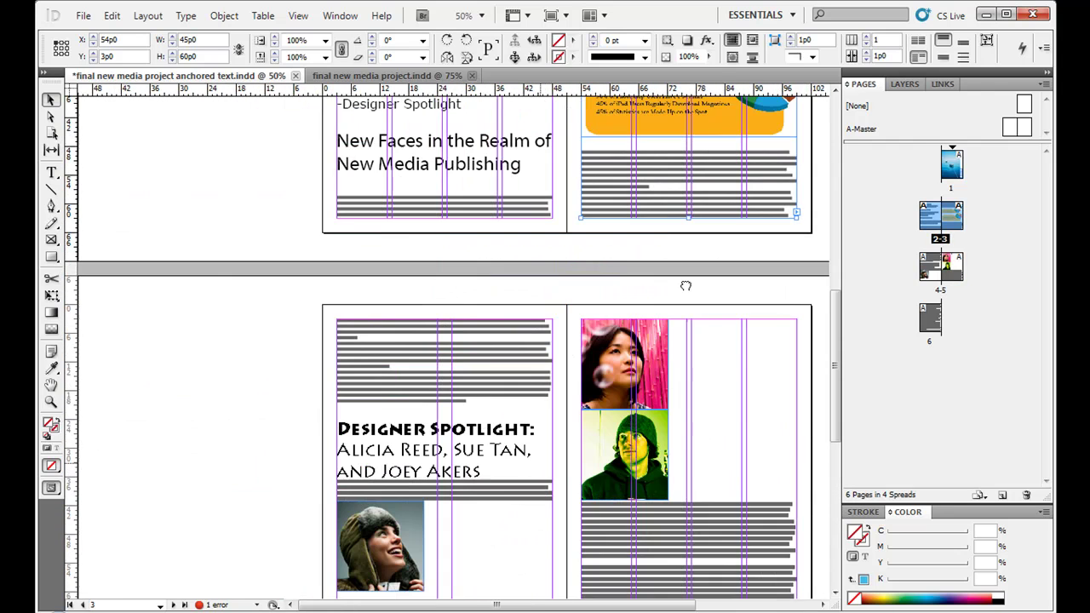
pyautogui.click(52, 173)
pyautogui.click(653, 177)
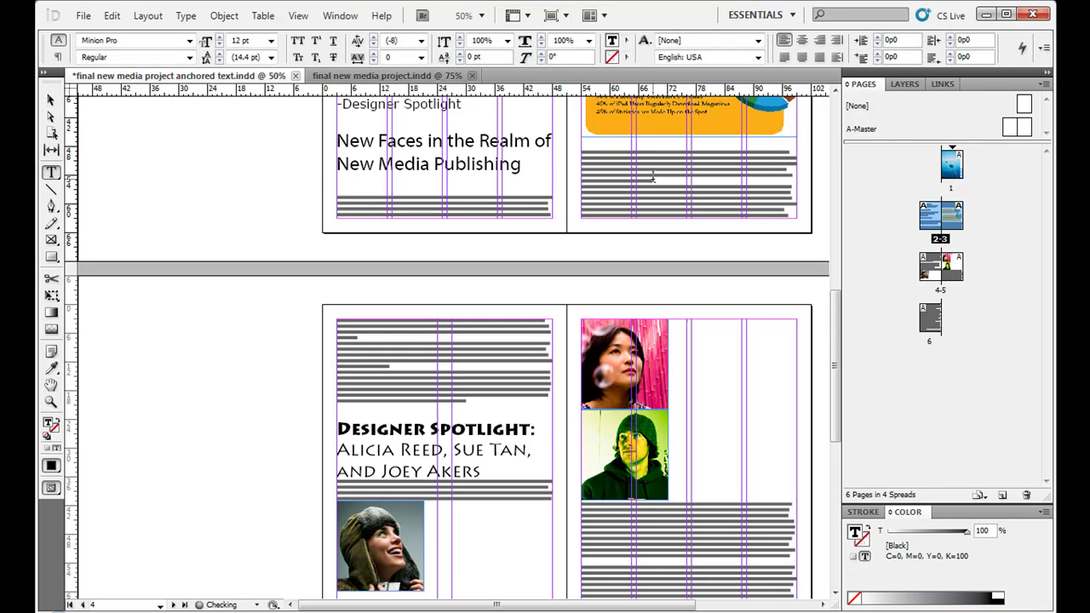
pyautogui.press('Return')
pyautogui.press('Return')
pyautogui.press('Return')
pyautogui.press('Return')
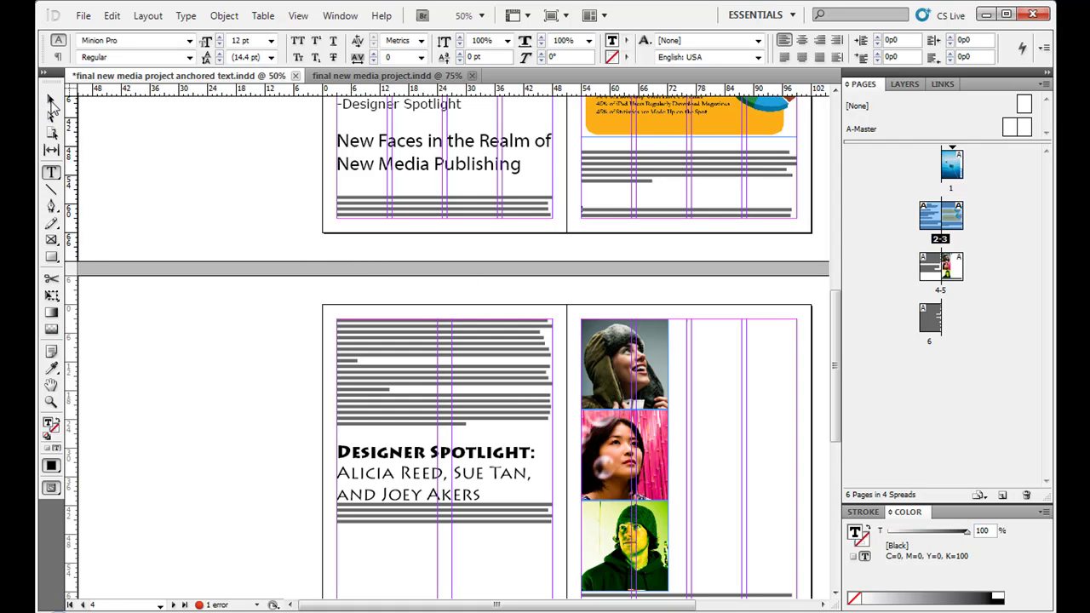
pyautogui.click(51, 100)
pyautogui.moveTo(472, 166); pyautogui.dragTo(370, 445)
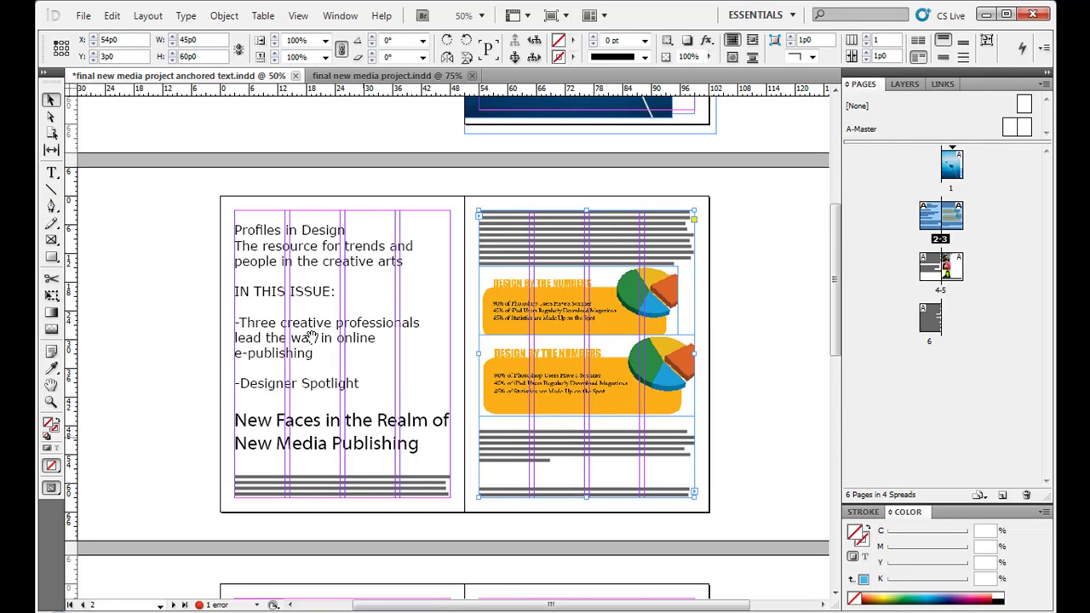